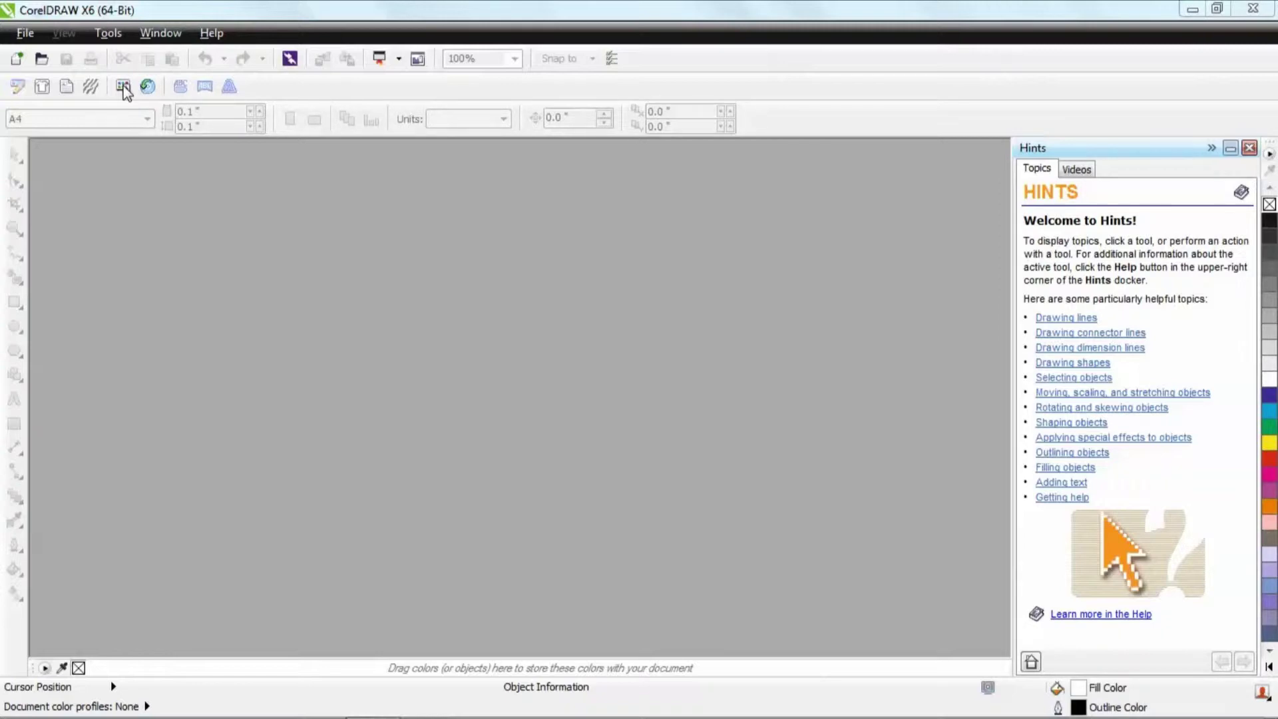
Open the Template Browser and view the 5WingsES, 4Skulls-BonesES2 and 10Urban-MusicES2 graphics categories.
left_click(123, 87)
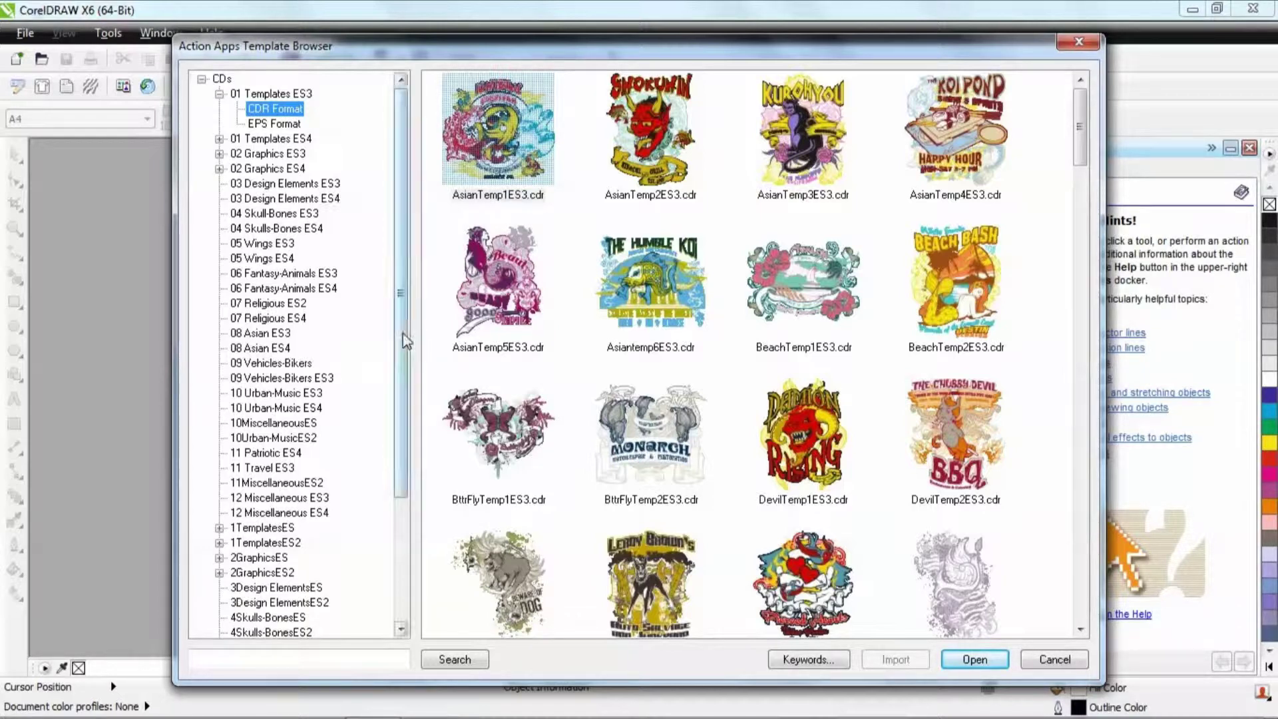
left_click_drag(402, 360, 392, 483)
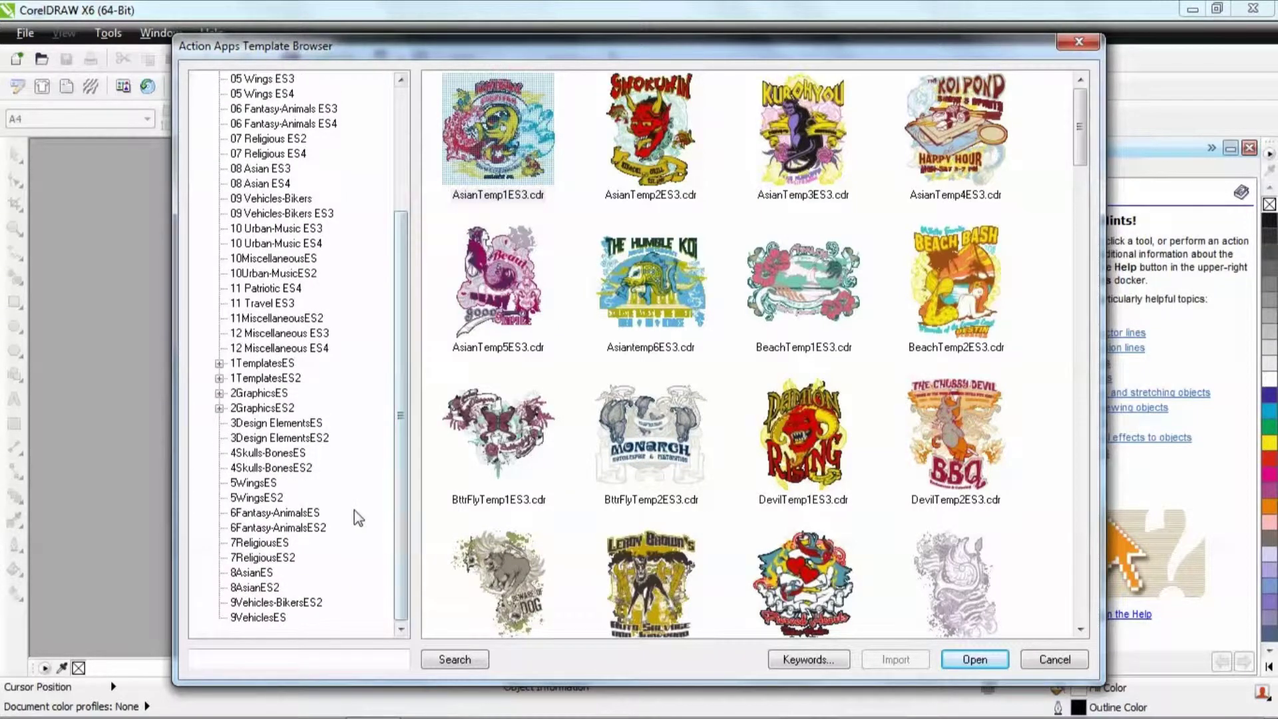
left_click(267, 487)
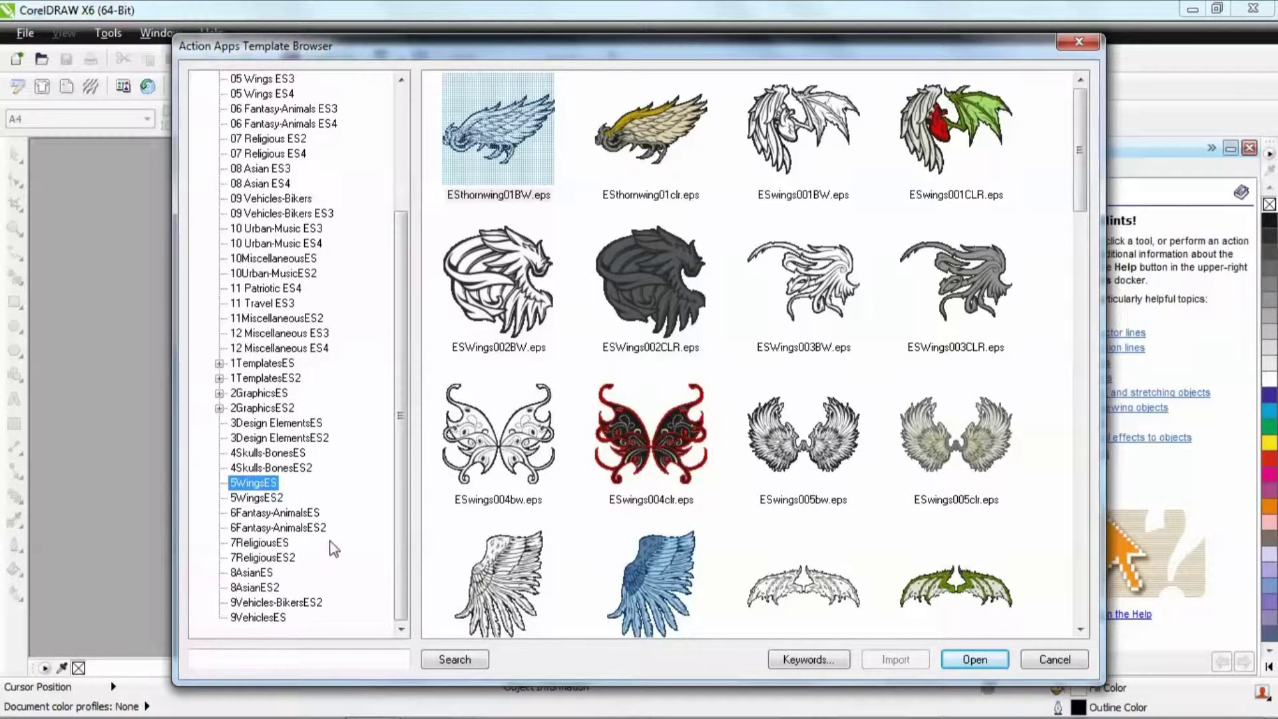
left_click(295, 470)
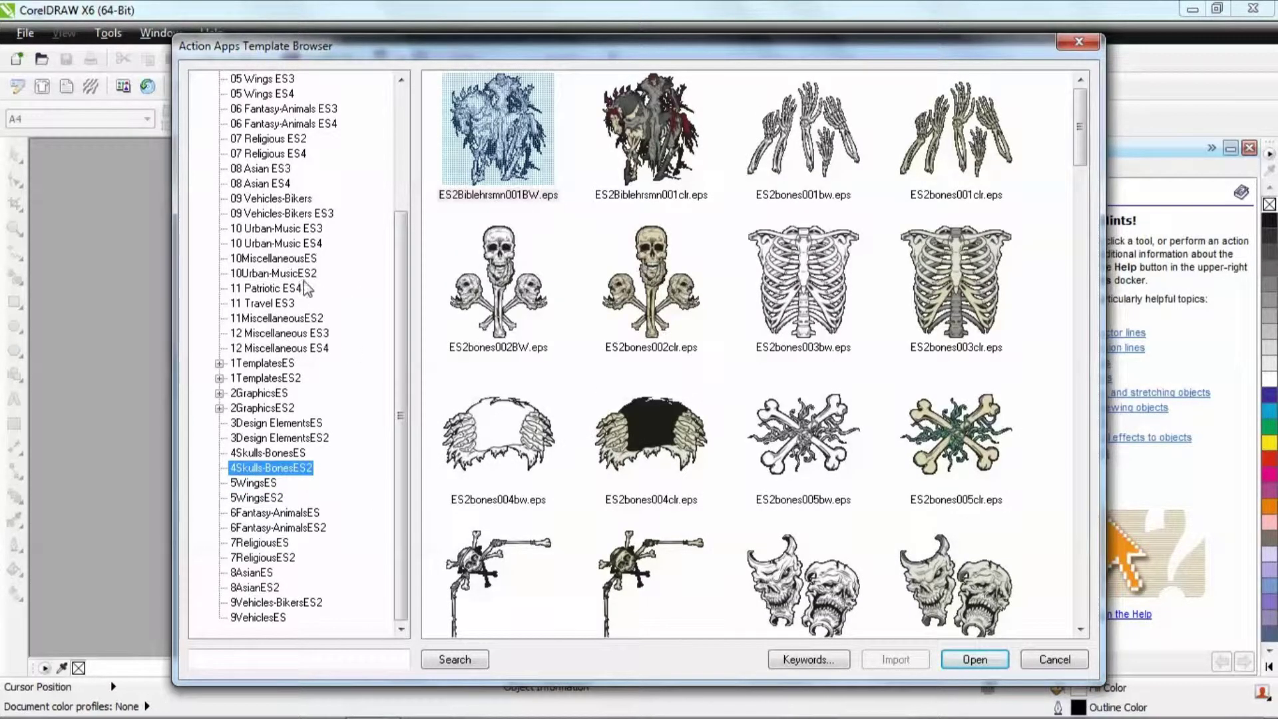
left_click(288, 276)
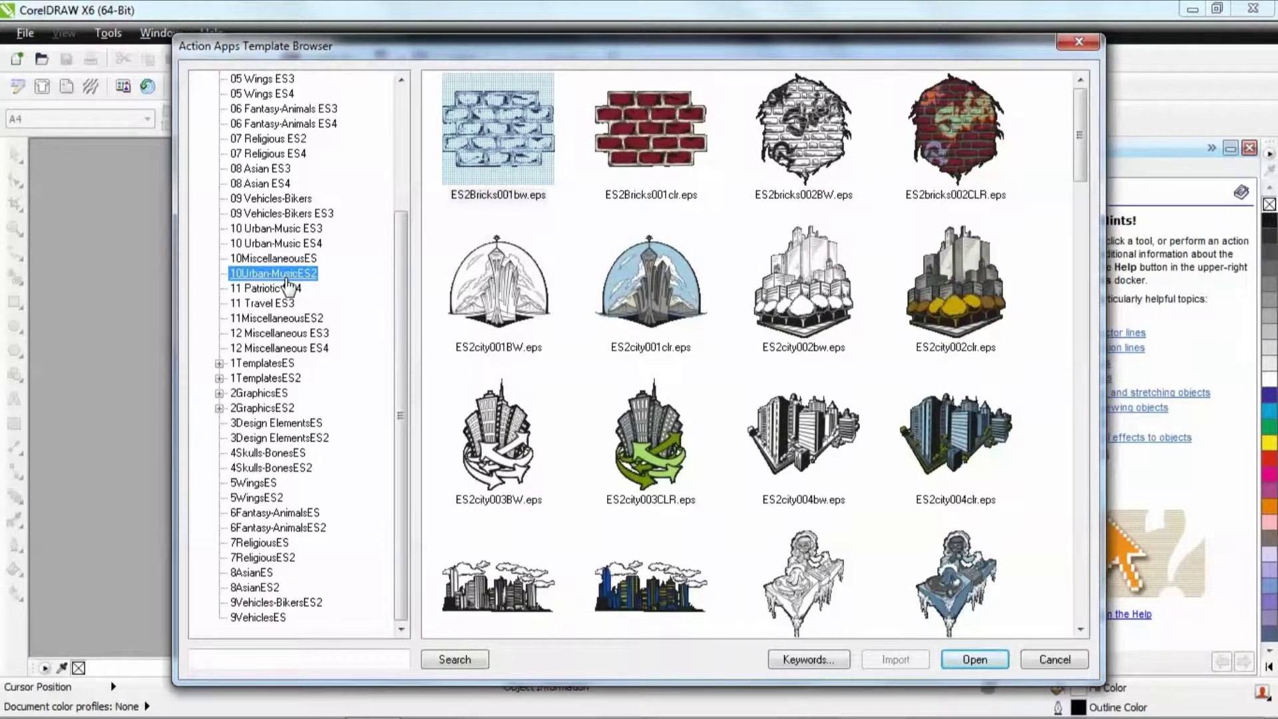
Expand the 1TemplatesES category and look through its CDR-format template thumbnails.
left_click(261, 363)
left_click_drag(400, 518, 399, 505)
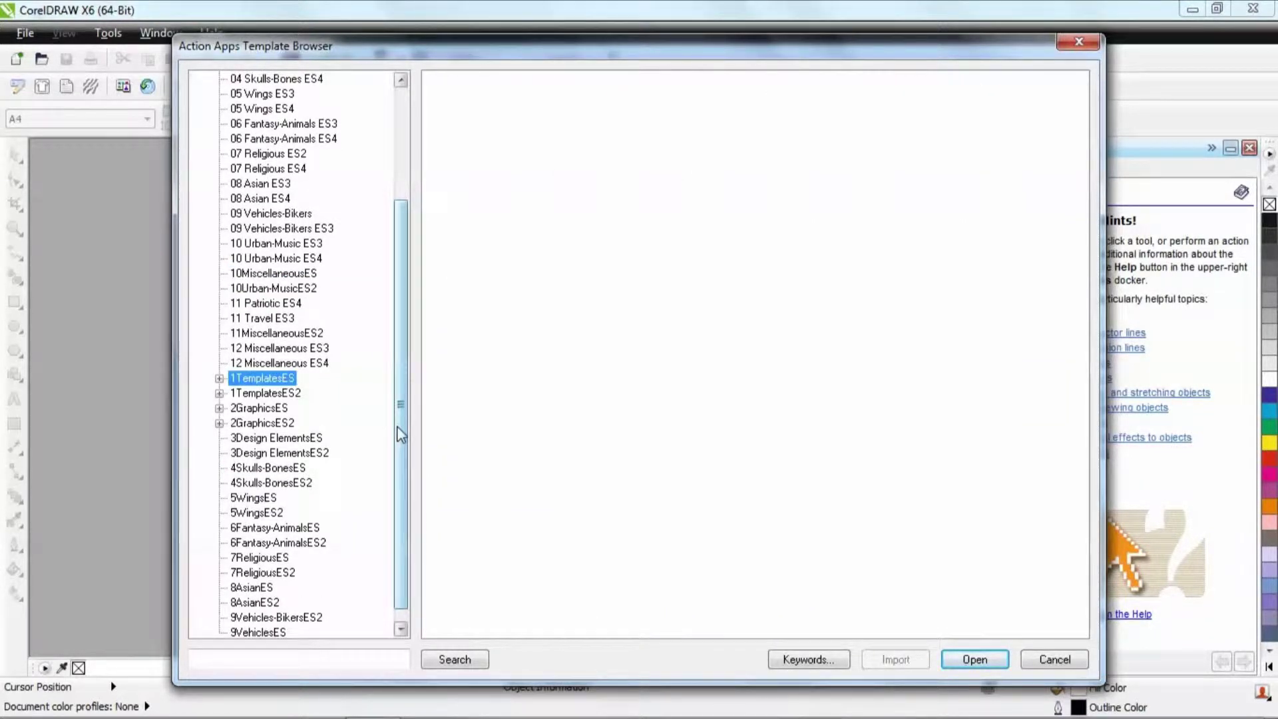
left_click(258, 380)
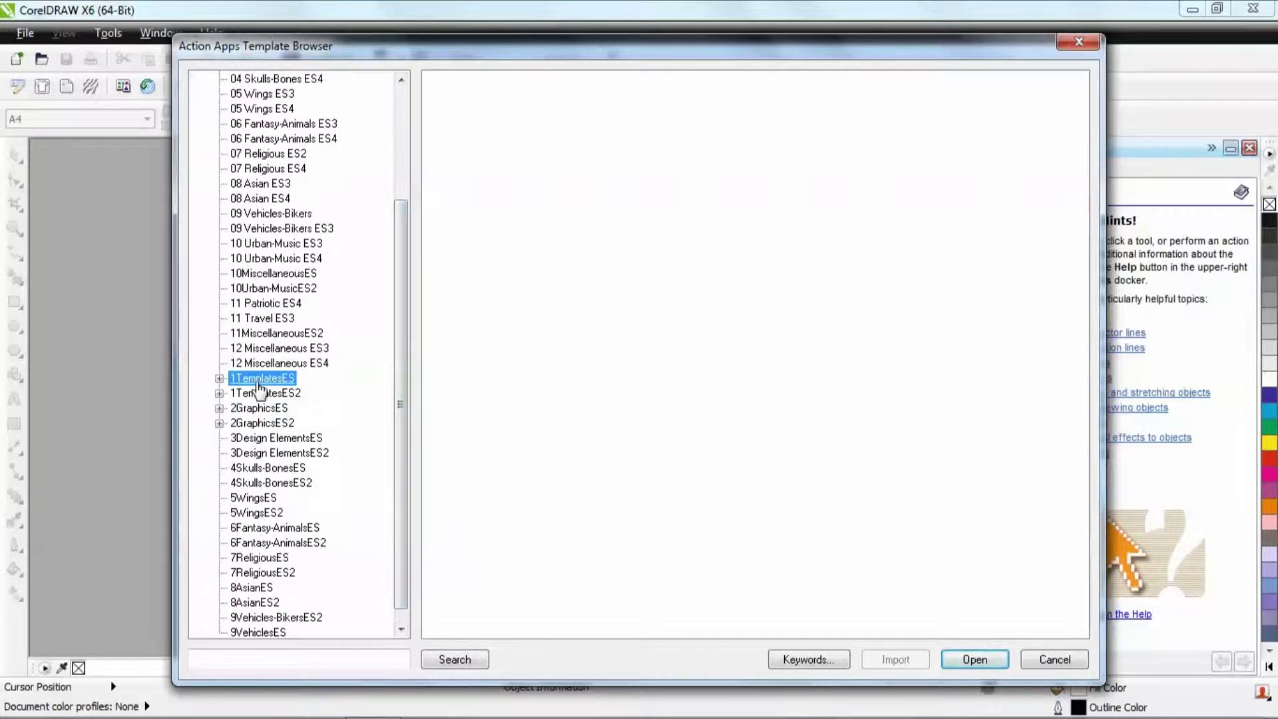
left_click(219, 378)
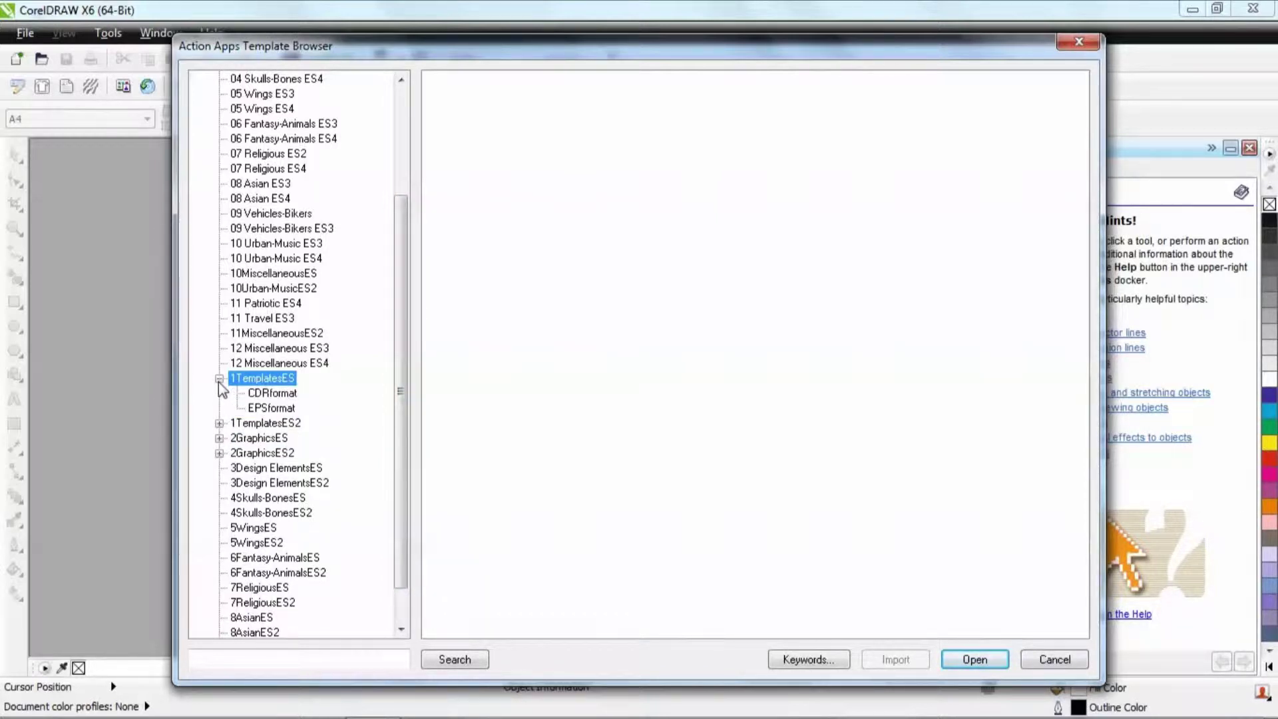
left_click(273, 393)
left_click_drag(1080, 120, 1086, 329)
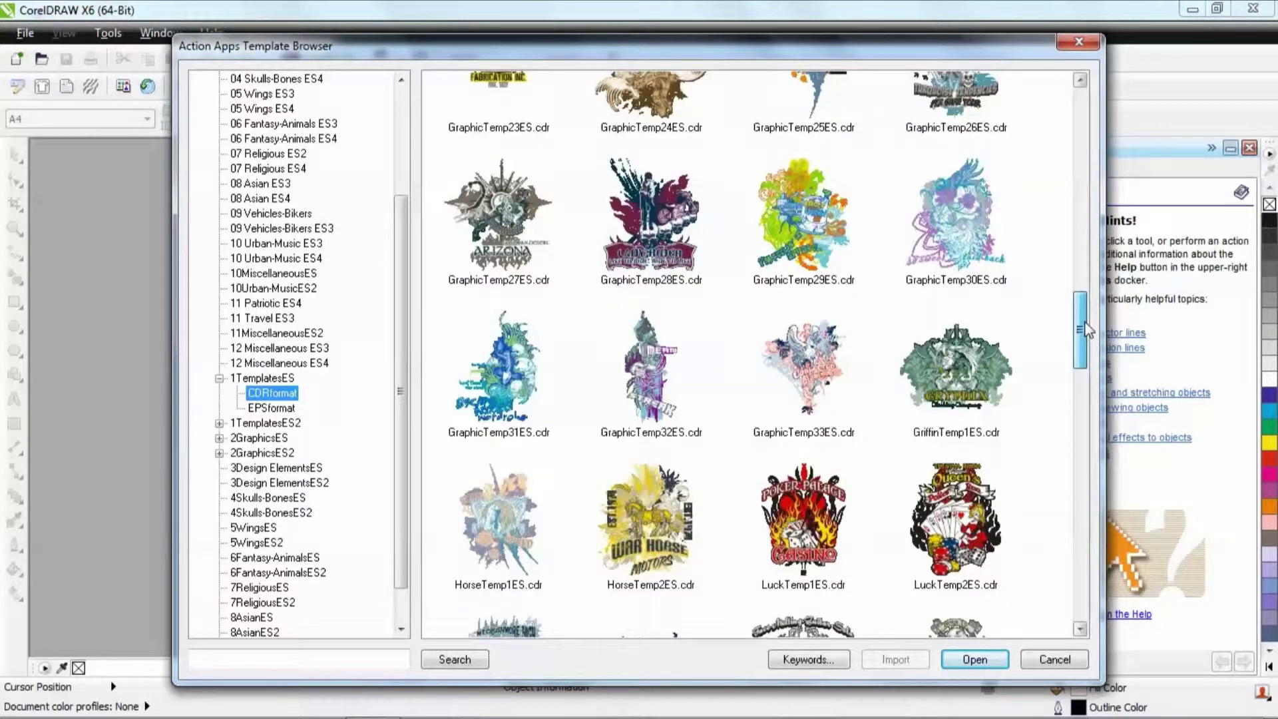
scroll(1085, 328, "down", 5)
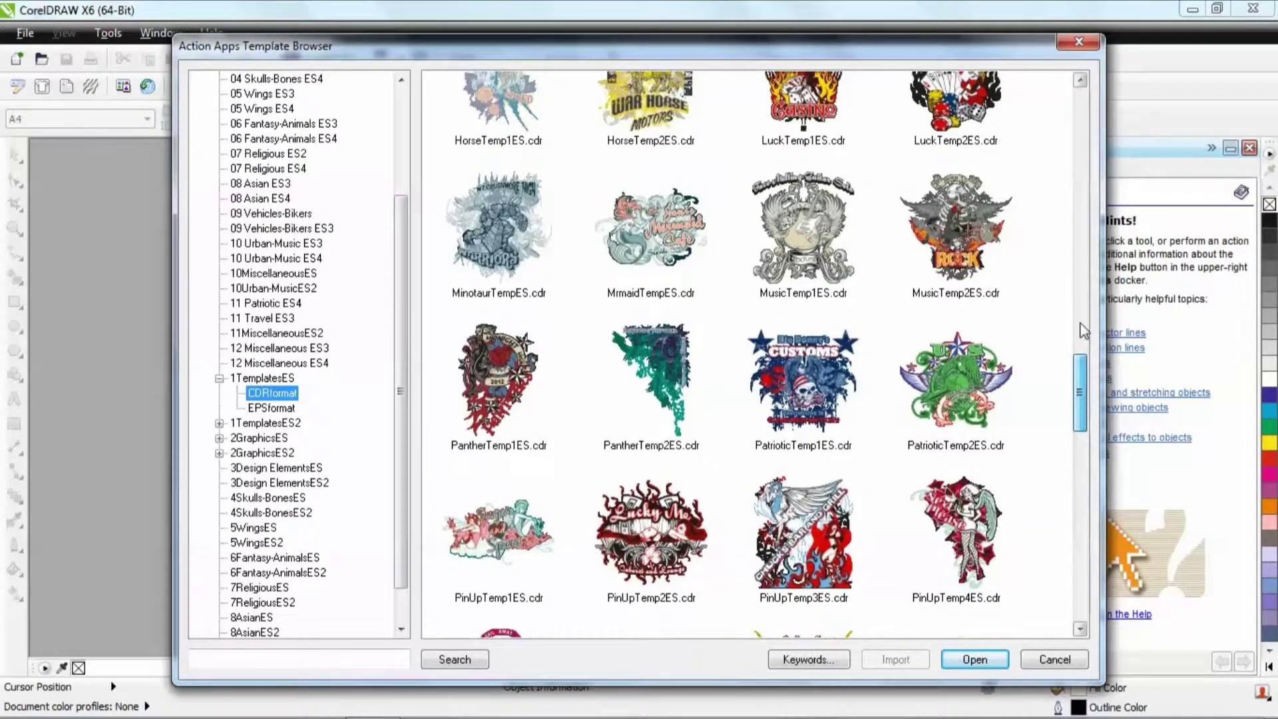
scroll(1084, 330, "up", 10)
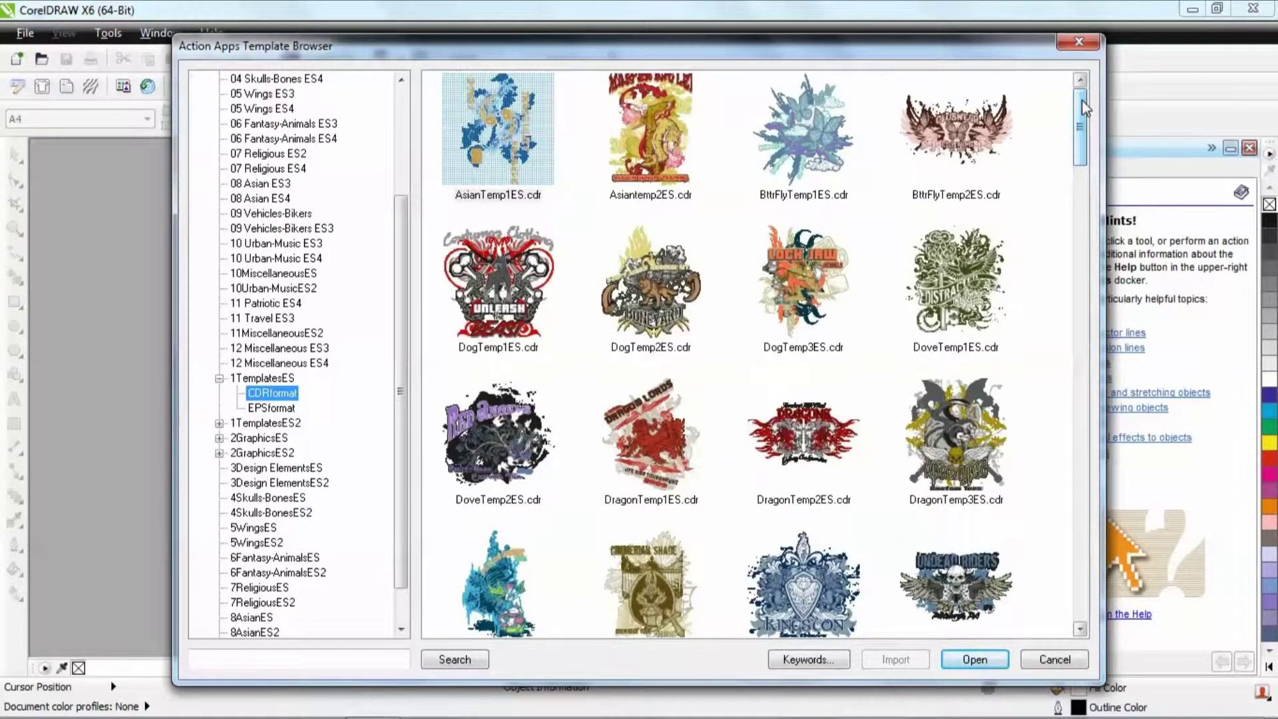
Search the template library for "cdr" and look through the matching designs.
left_click(228, 663)
type("cdr")
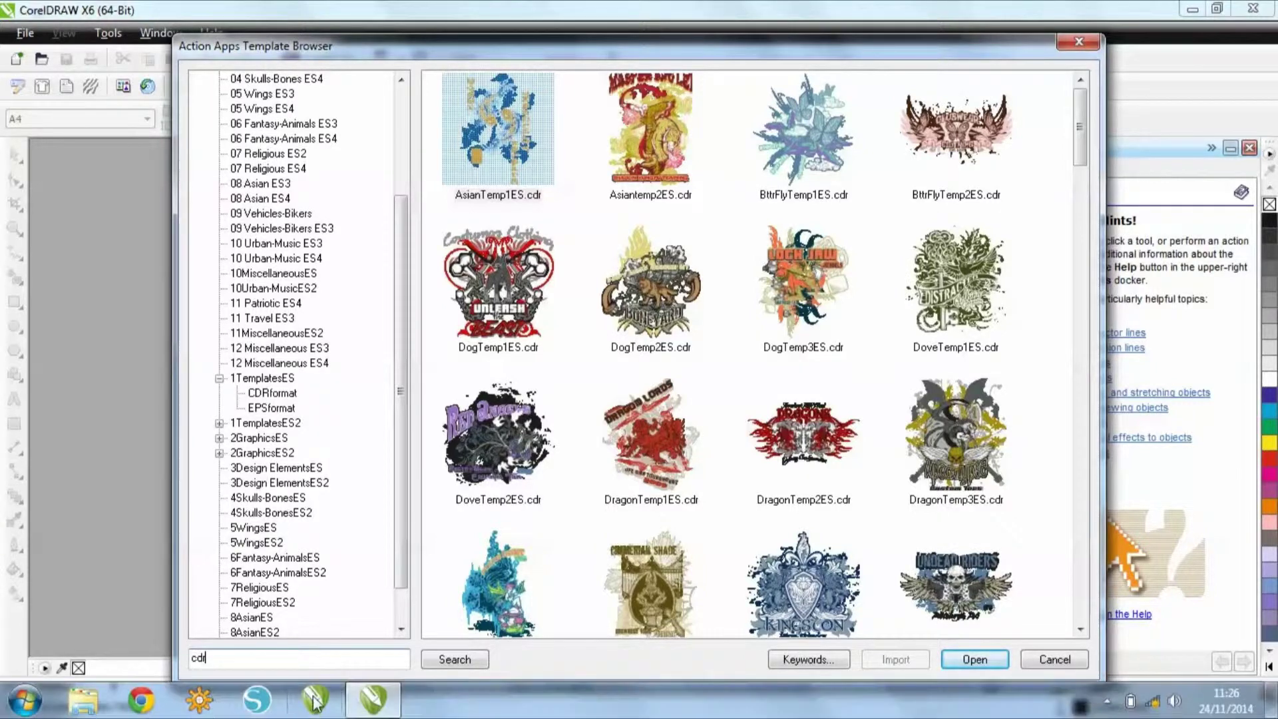
left_click(464, 659)
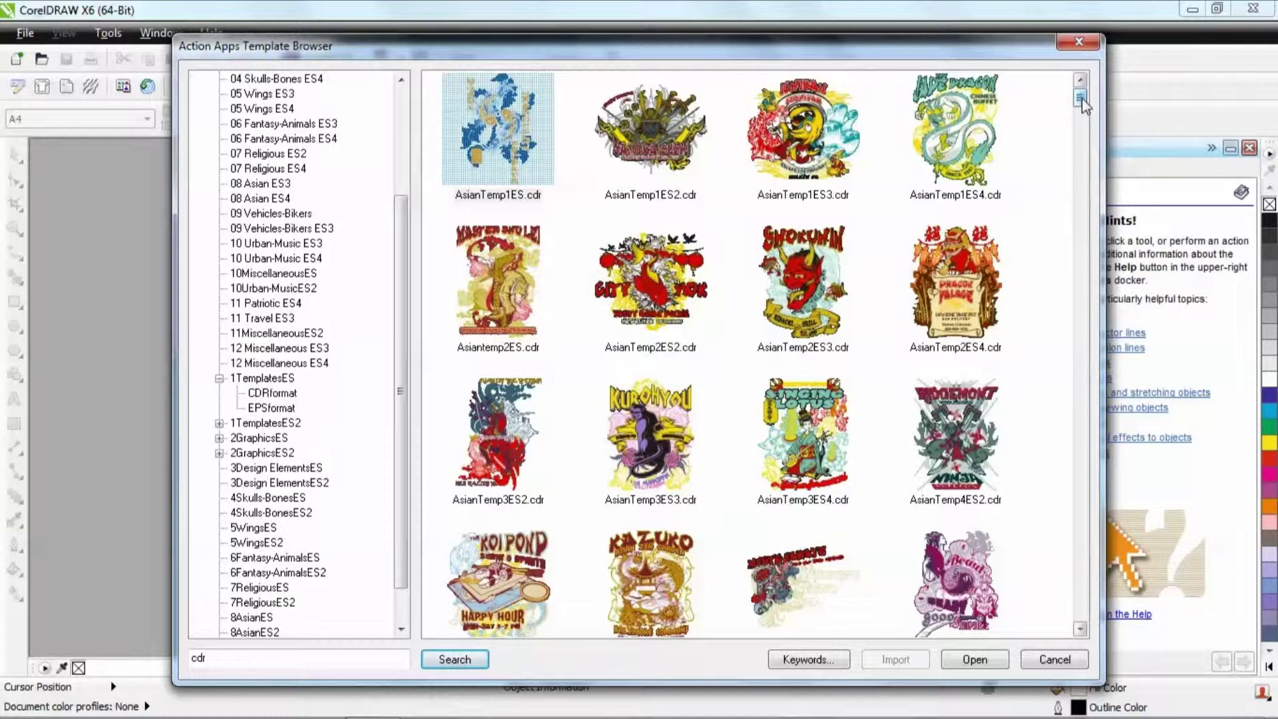
left_click_drag(1082, 103, 1076, 235)
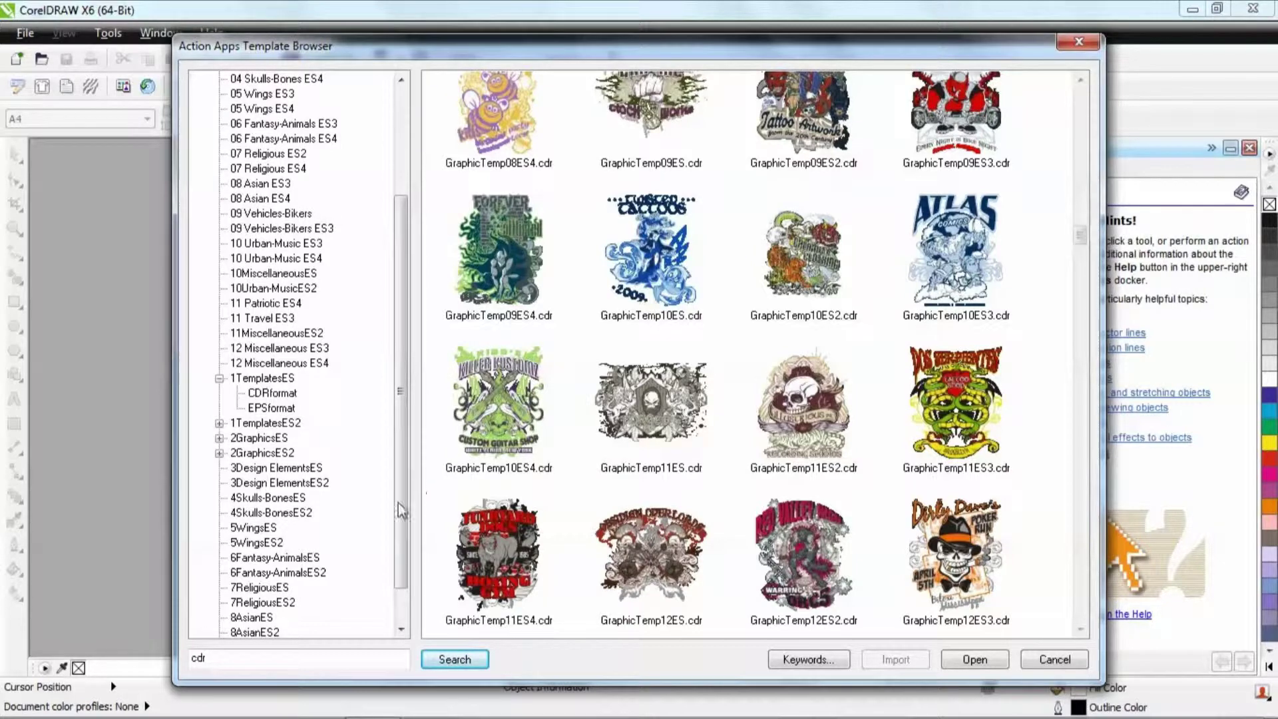
left_click(284, 654)
key("Return")
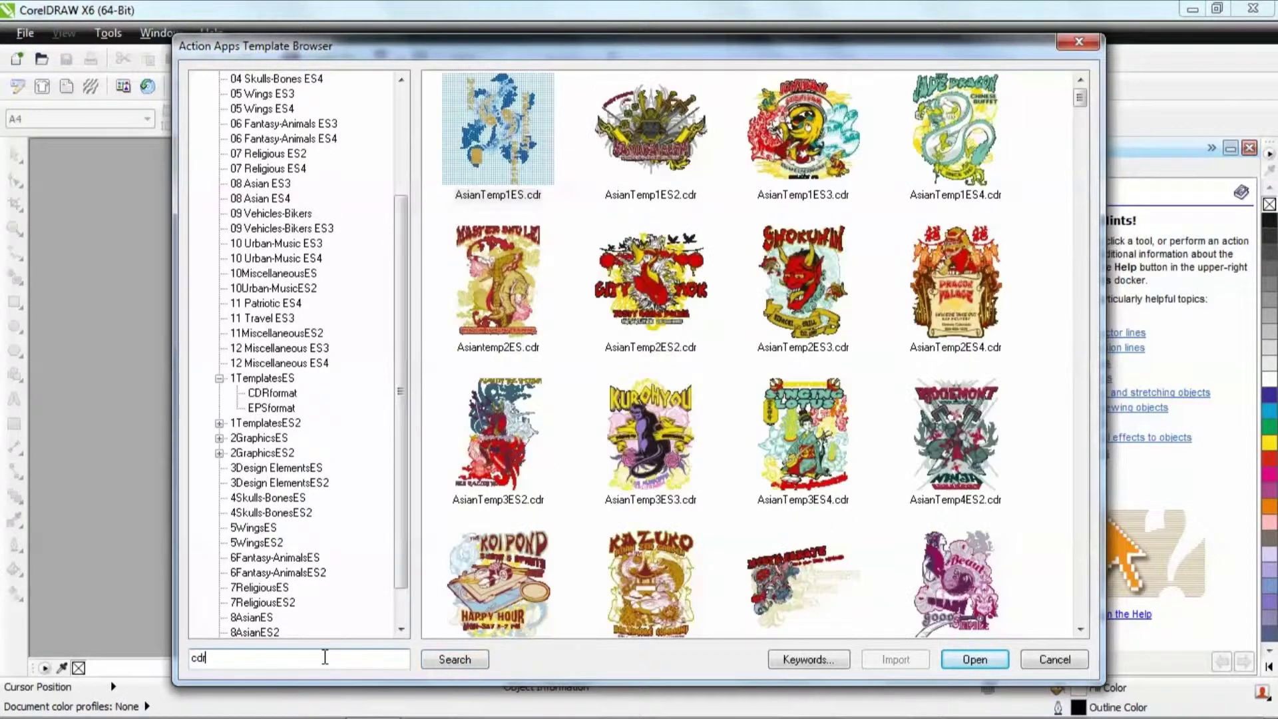
Search the template library for "butterfly" and look through the matching designs.
key("BackSpace")
key("BackSpace")
key("BackSpace")
type("butterfly")
key("Return")
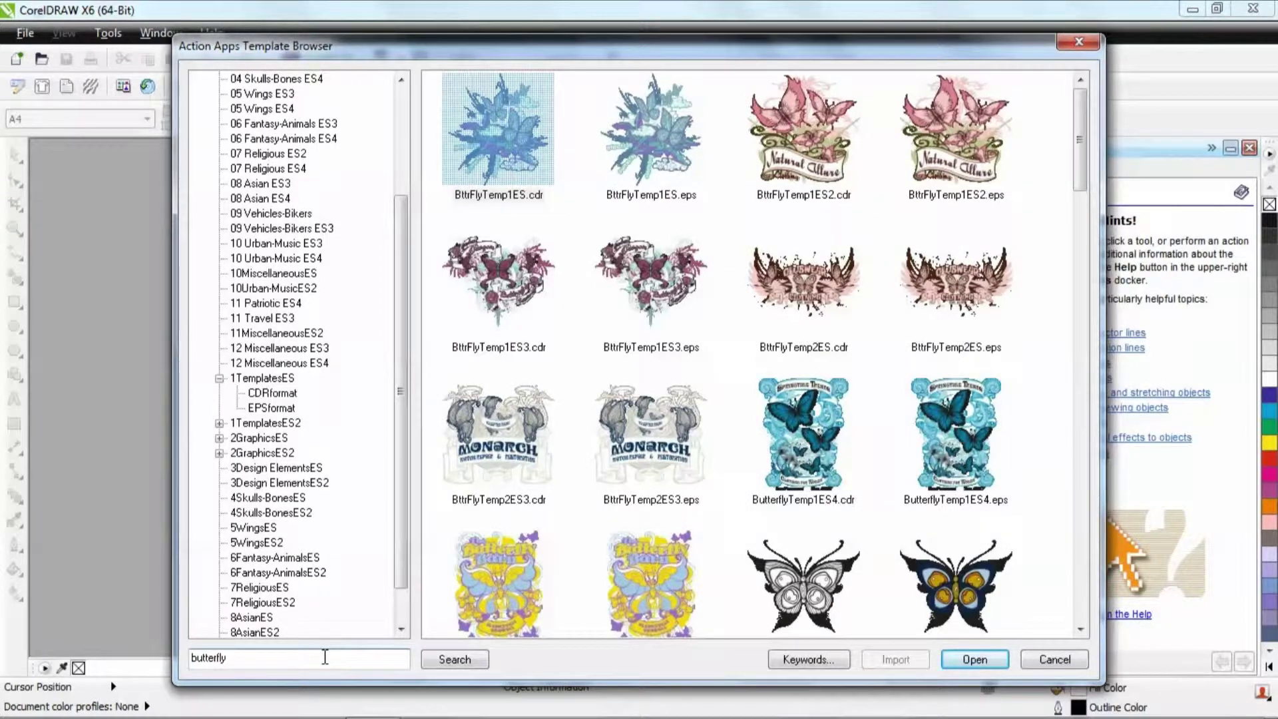
left_click_drag(1083, 146, 1089, 620)
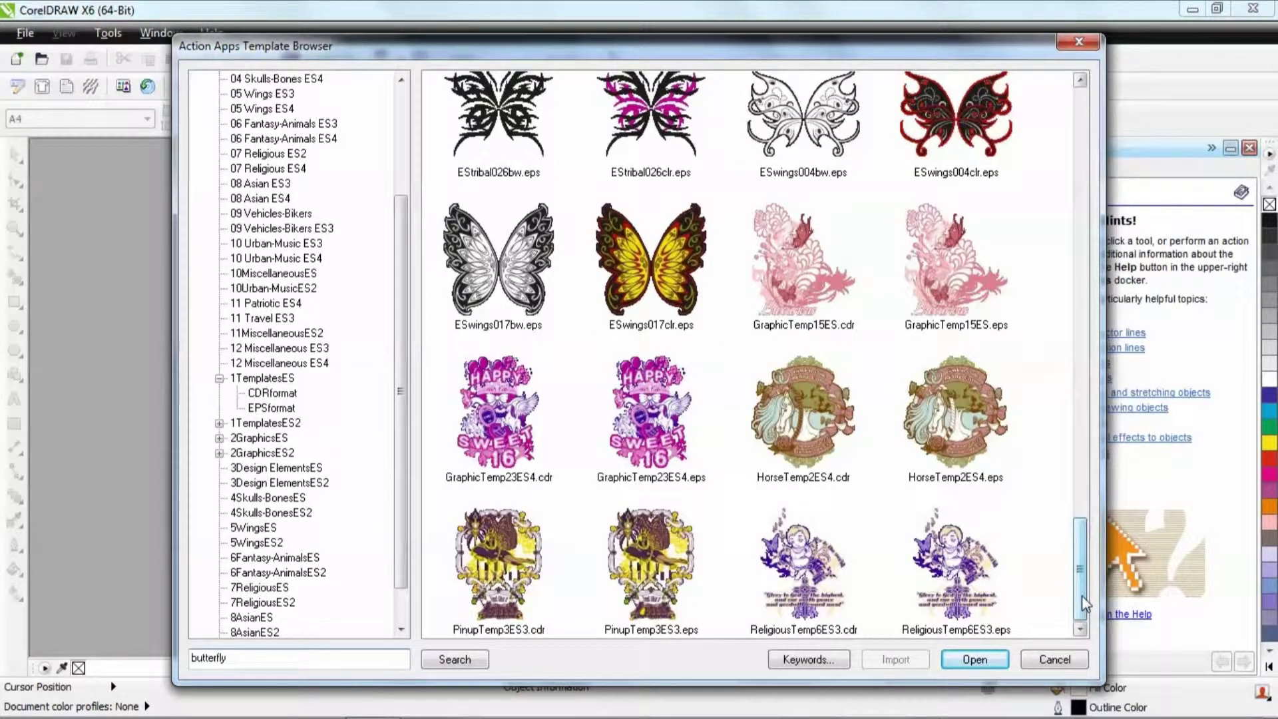
left_click_drag(1082, 598, 1082, 150)
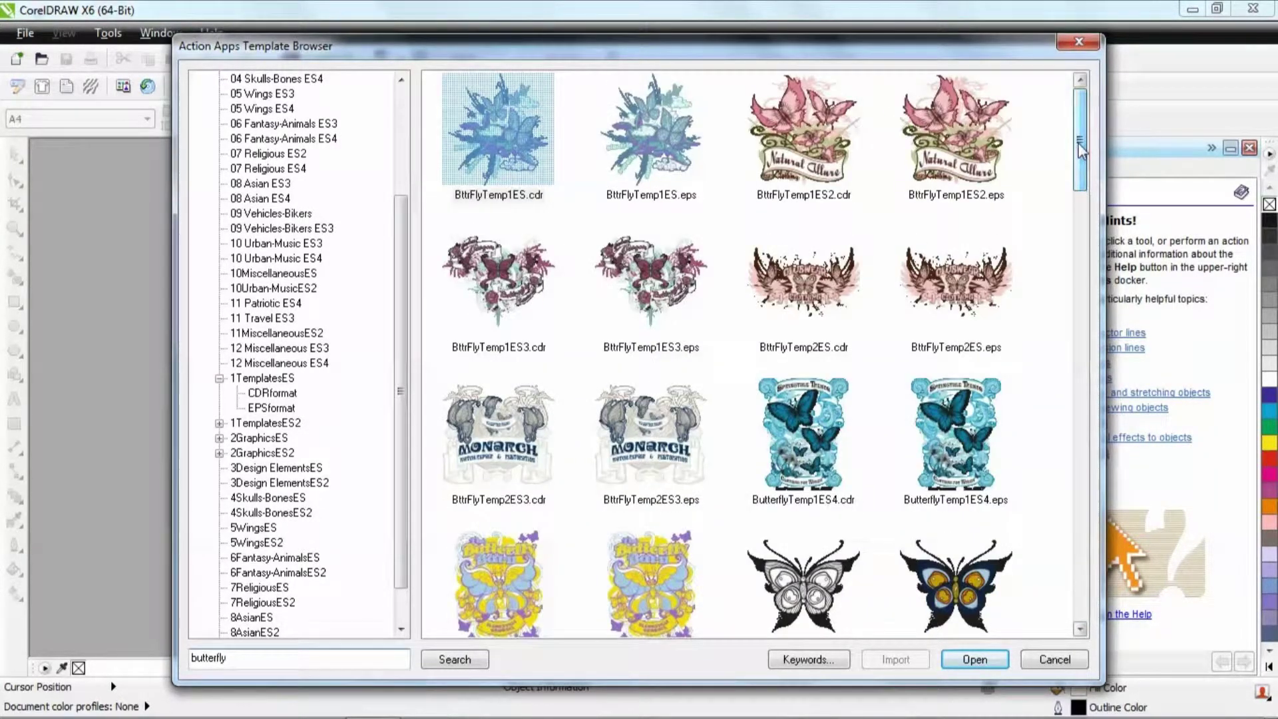
Open the BttrFlyTemp2ES.cdr template and update its text for the newer text features.
left_click(806, 314)
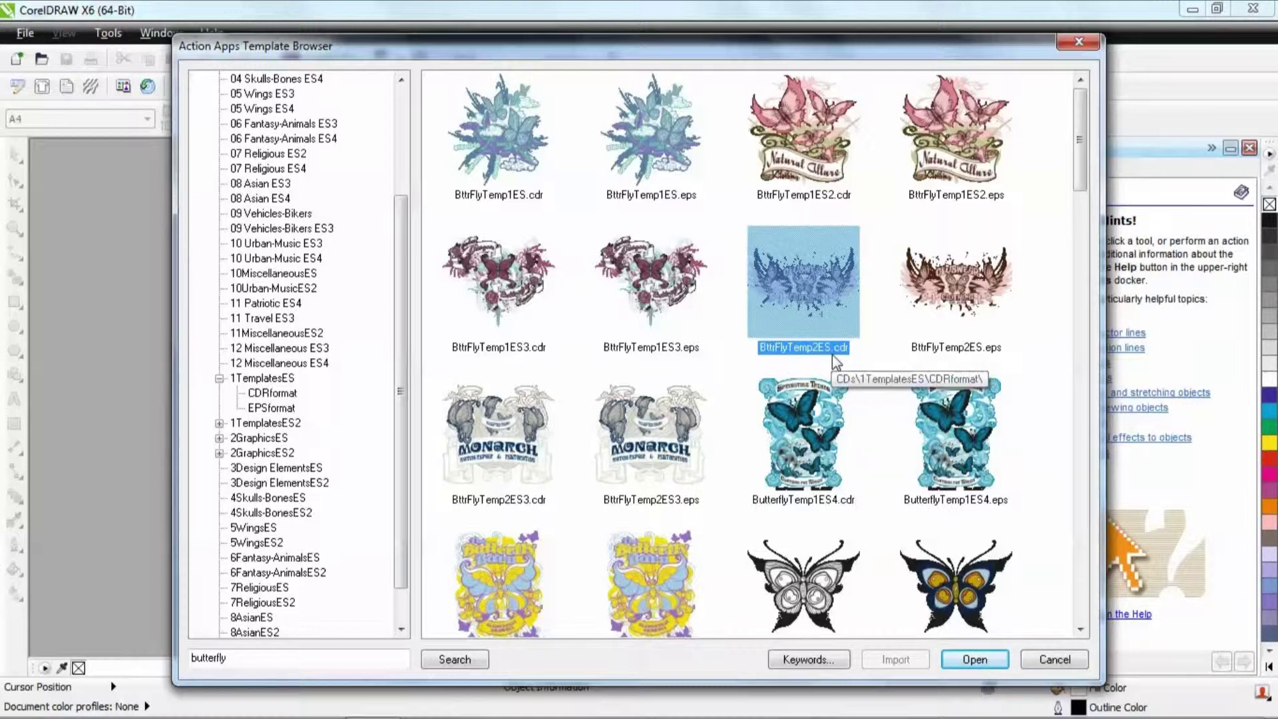
left_click(975, 661)
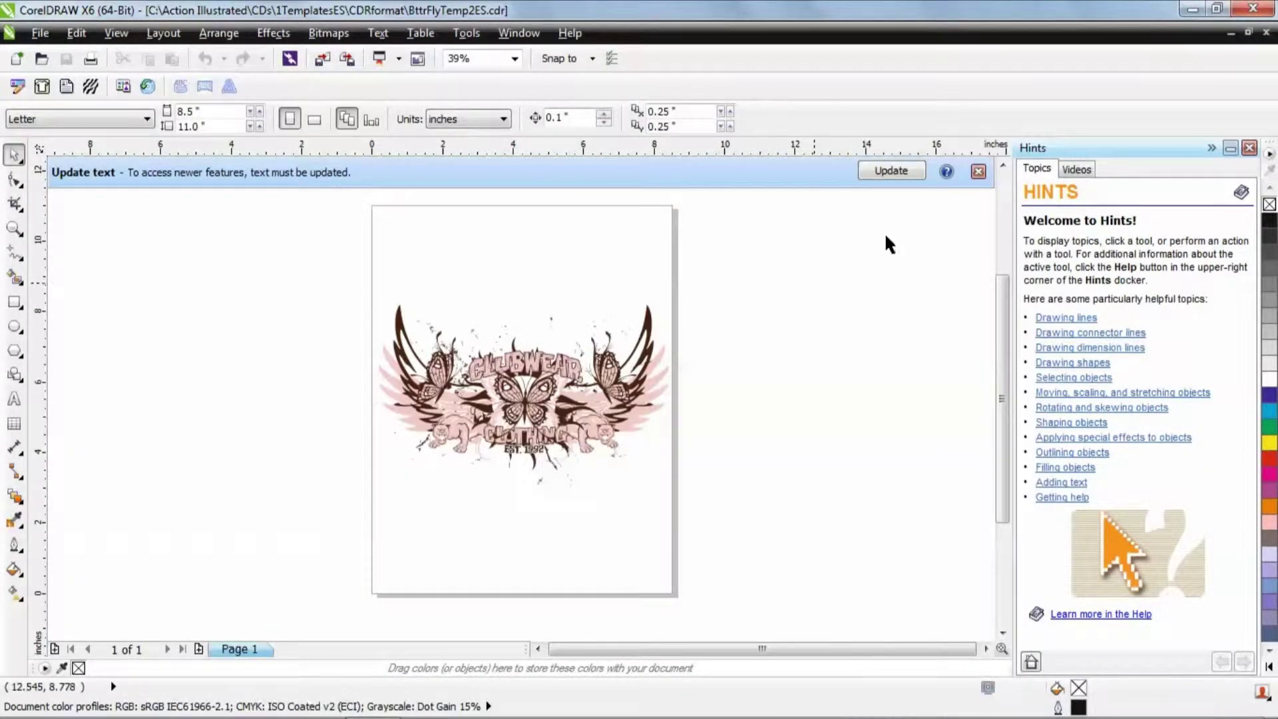
left_click(906, 172)
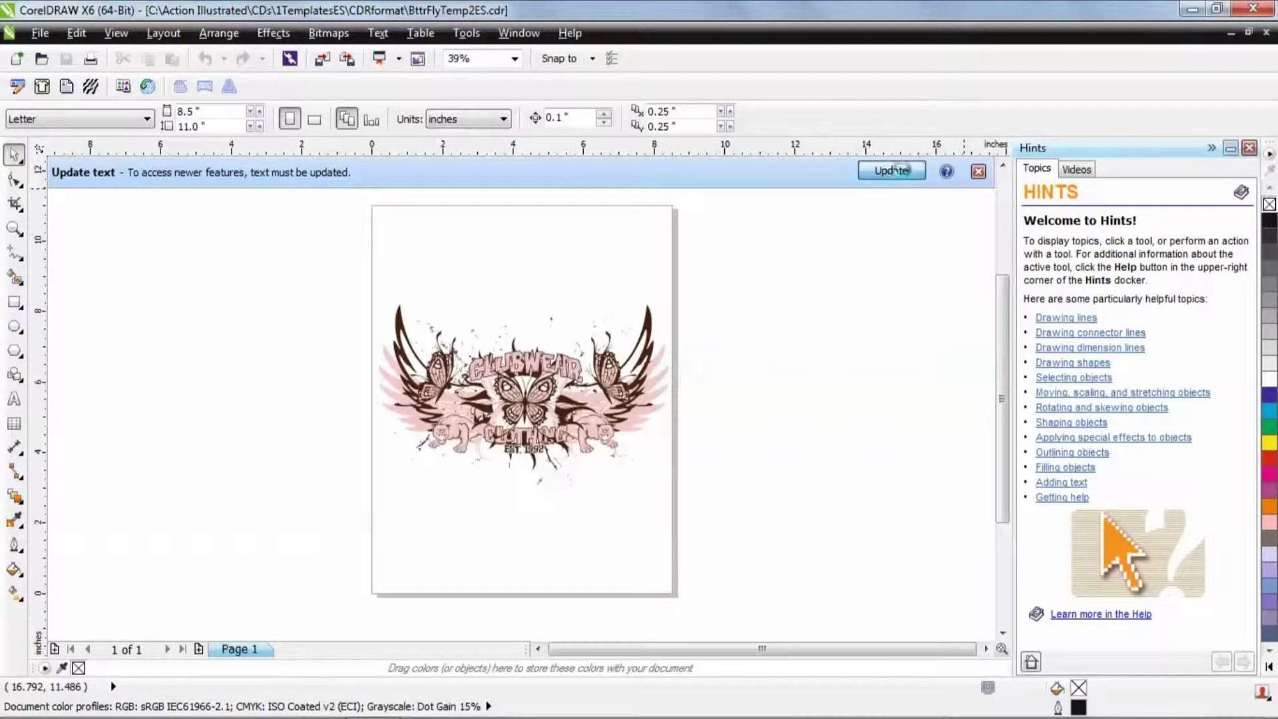
left_click(978, 172)
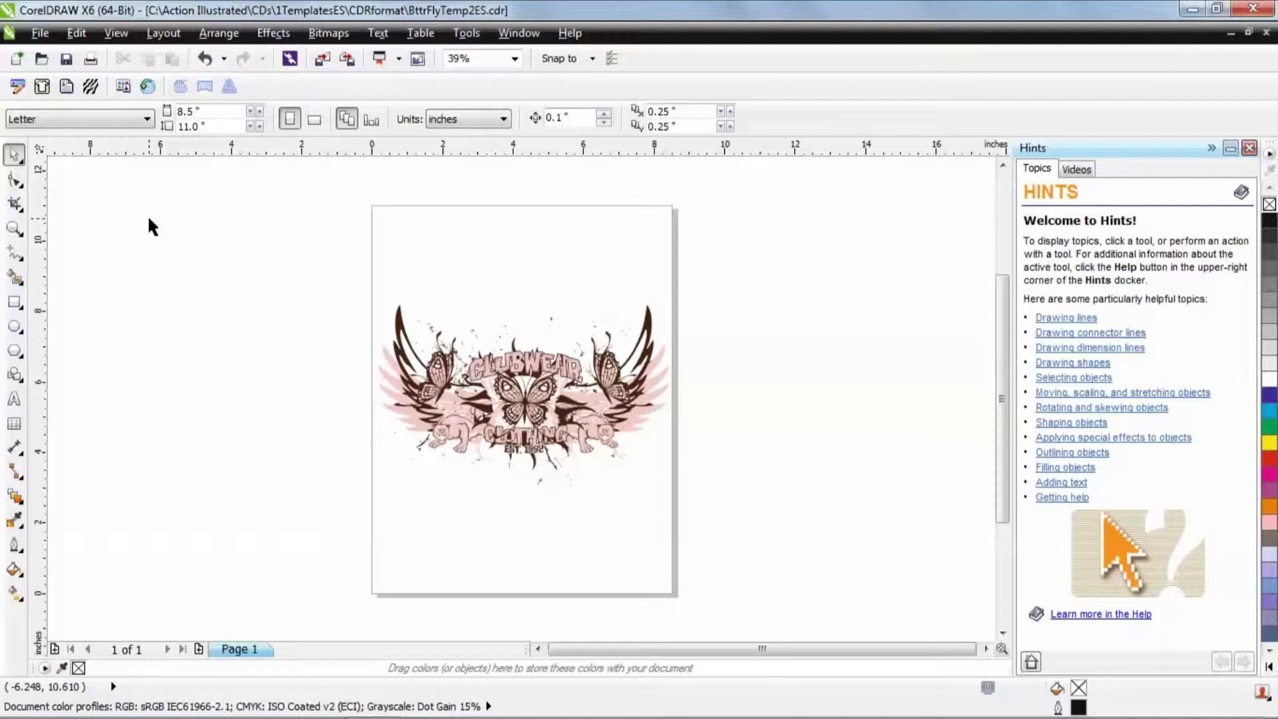
In the Template Editor, replace the ClubWear text with "StreetWear" and set its font to Deftone Stylus Regular.
left_click(18, 87)
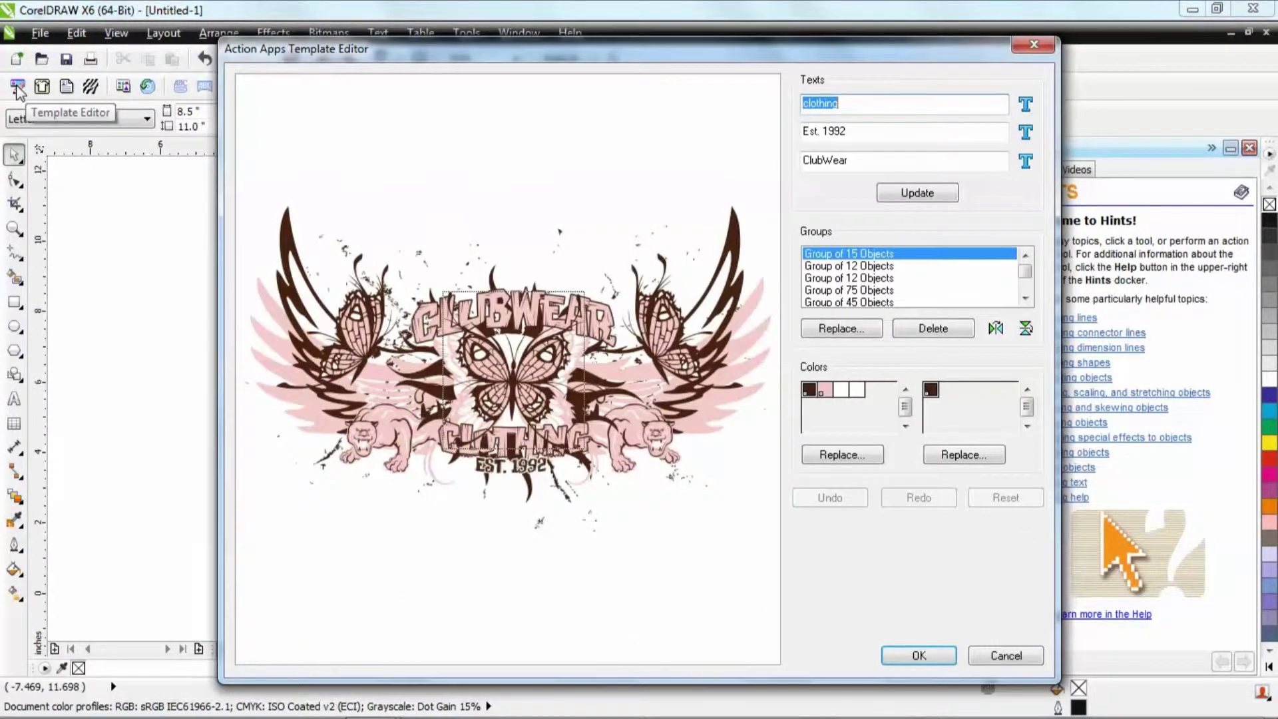
left_click_drag(507, 62, 458, 63)
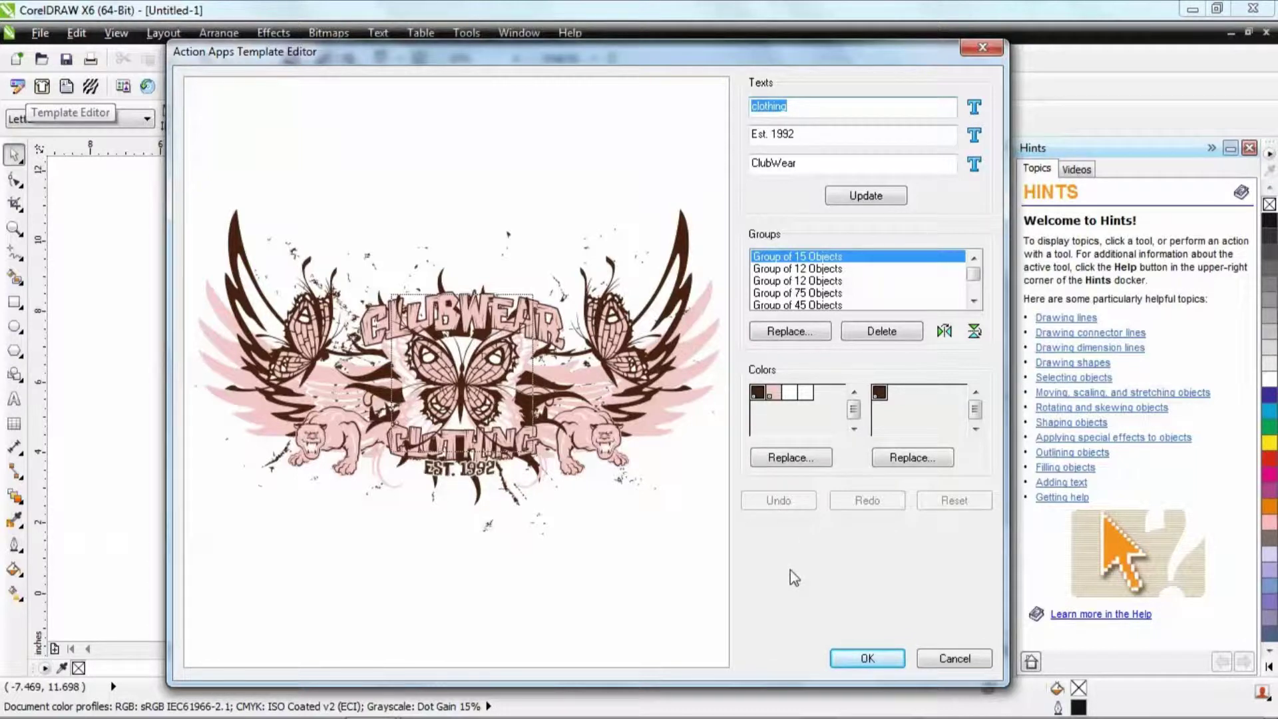
double_click(806, 166)
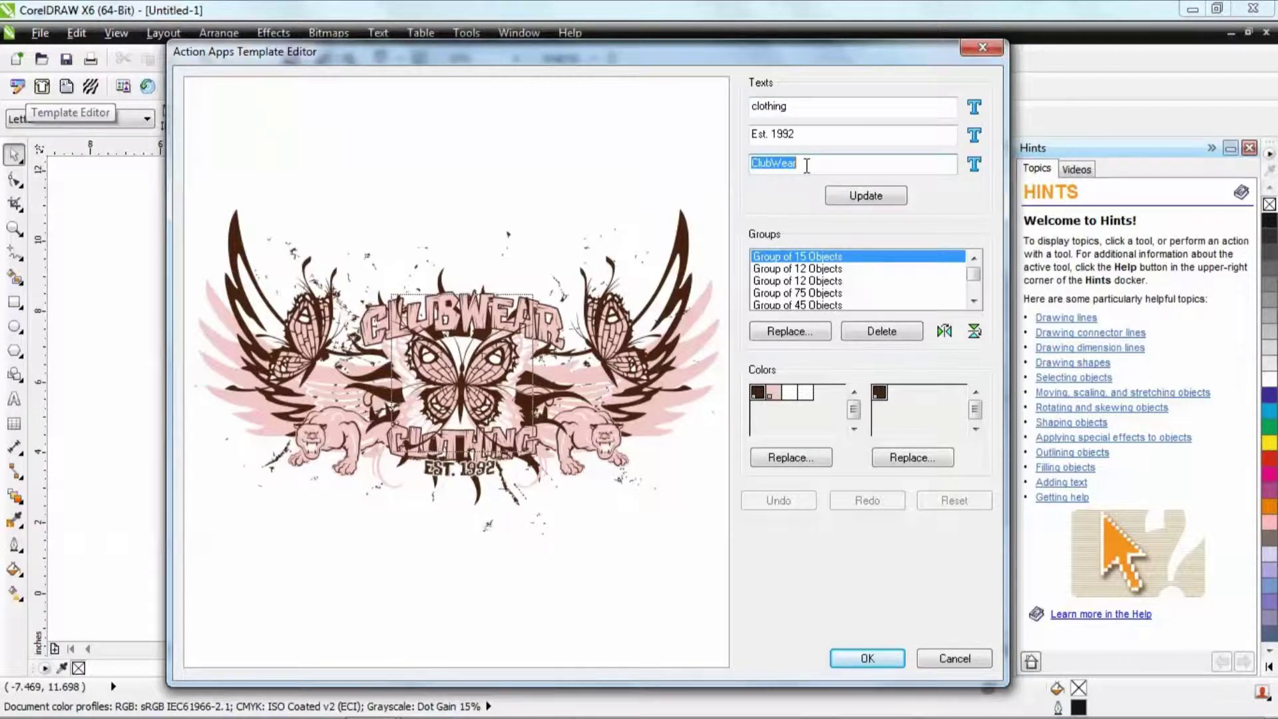
type("StreetWear")
left_click(974, 164)
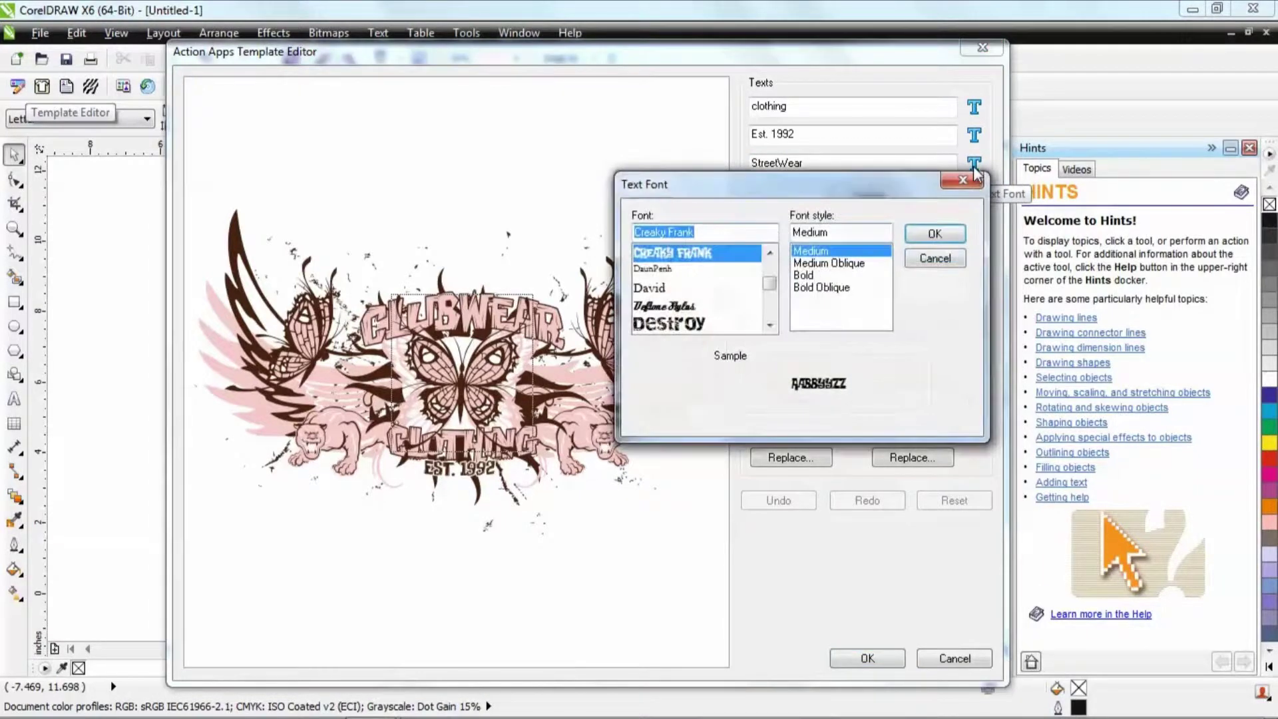
left_click(679, 307)
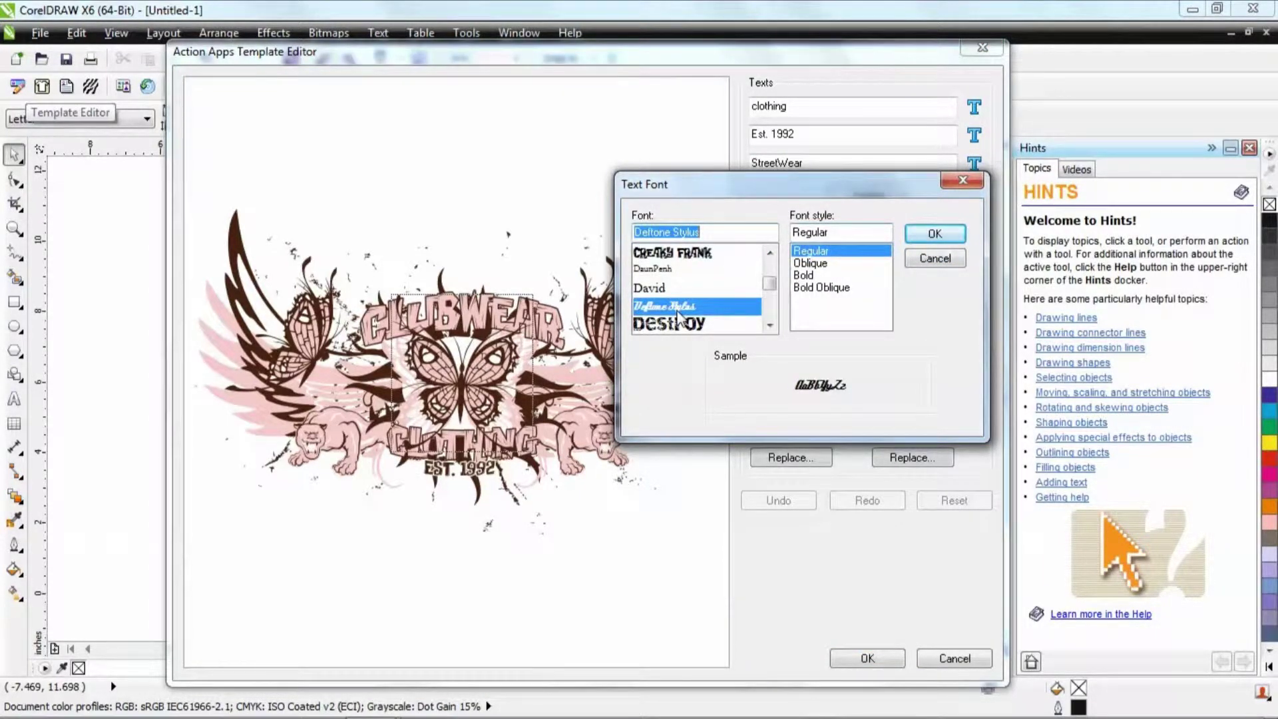
left_click(930, 243)
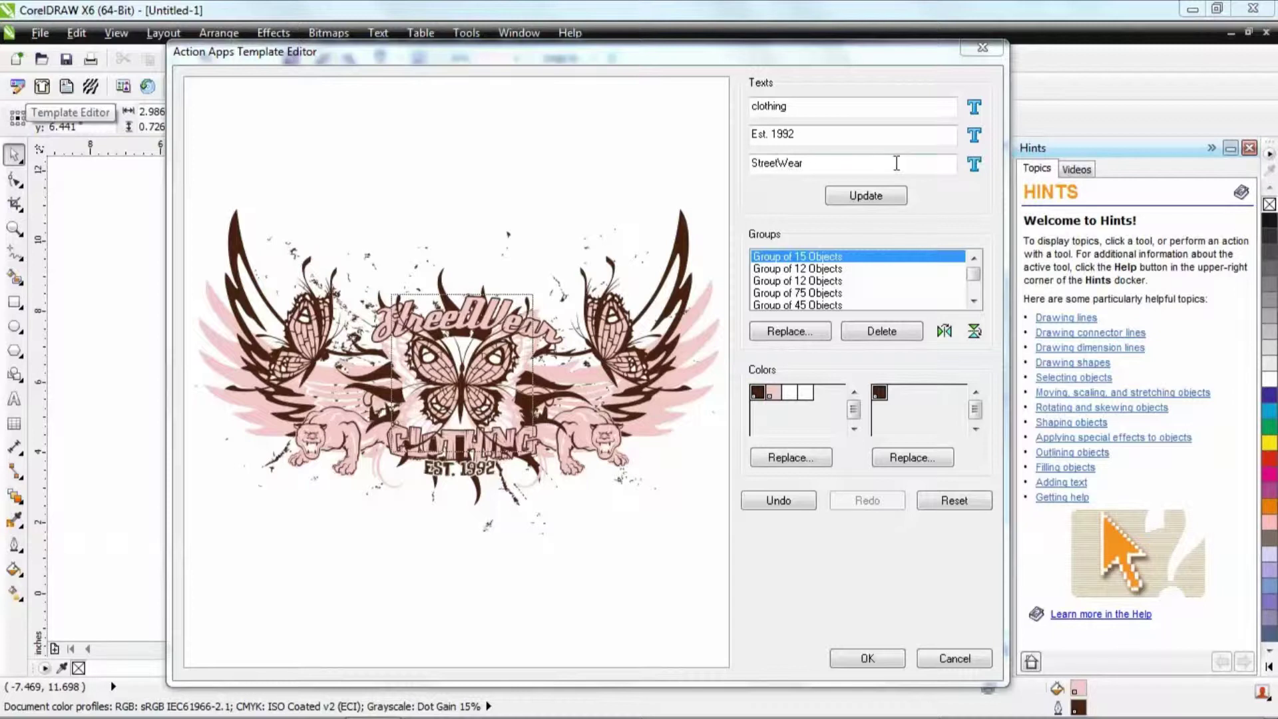
Change the year in the "Est." text to 2014 and set that line's font to Deftone Stylus.
left_click(878, 138)
double_click(878, 138)
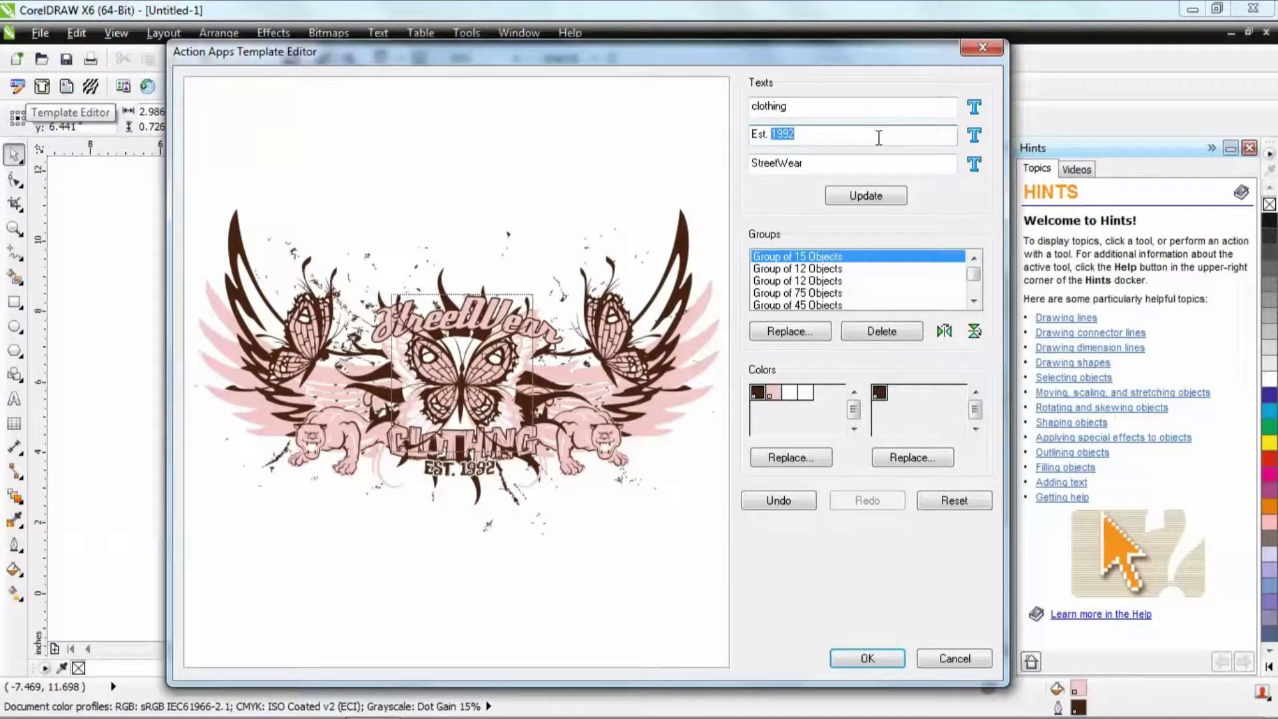
type("2014")
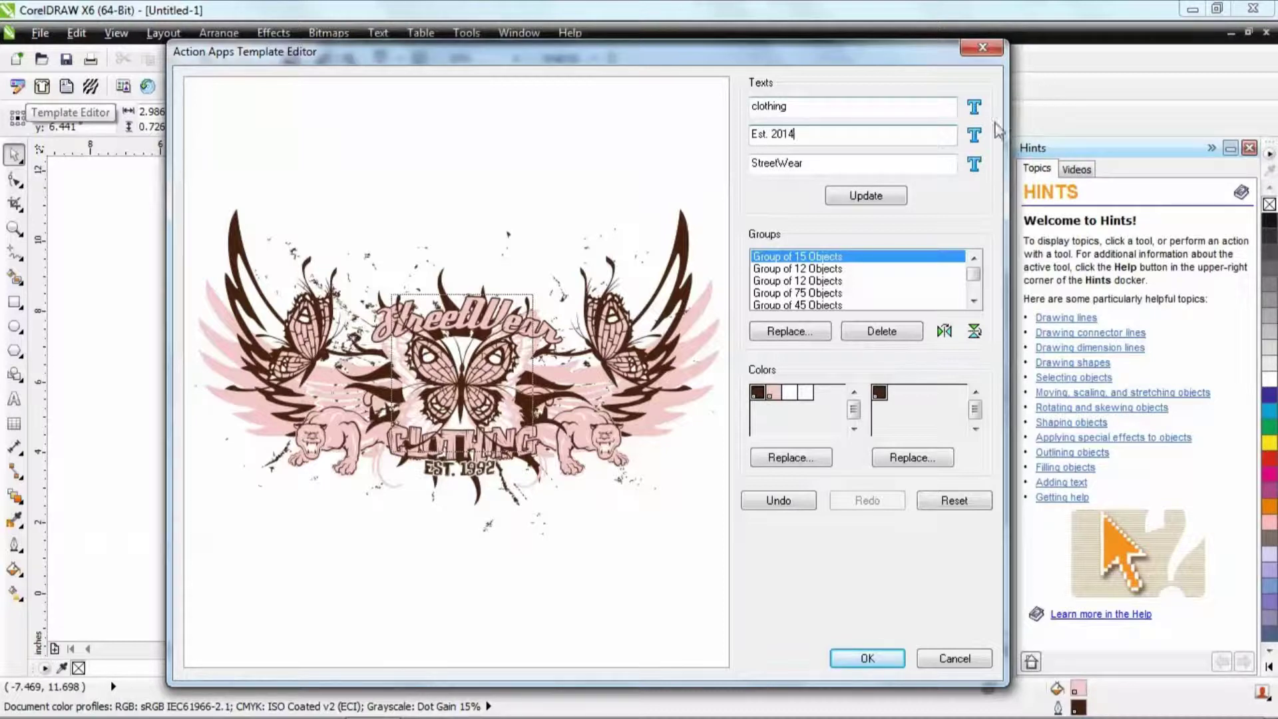
left_click(975, 139)
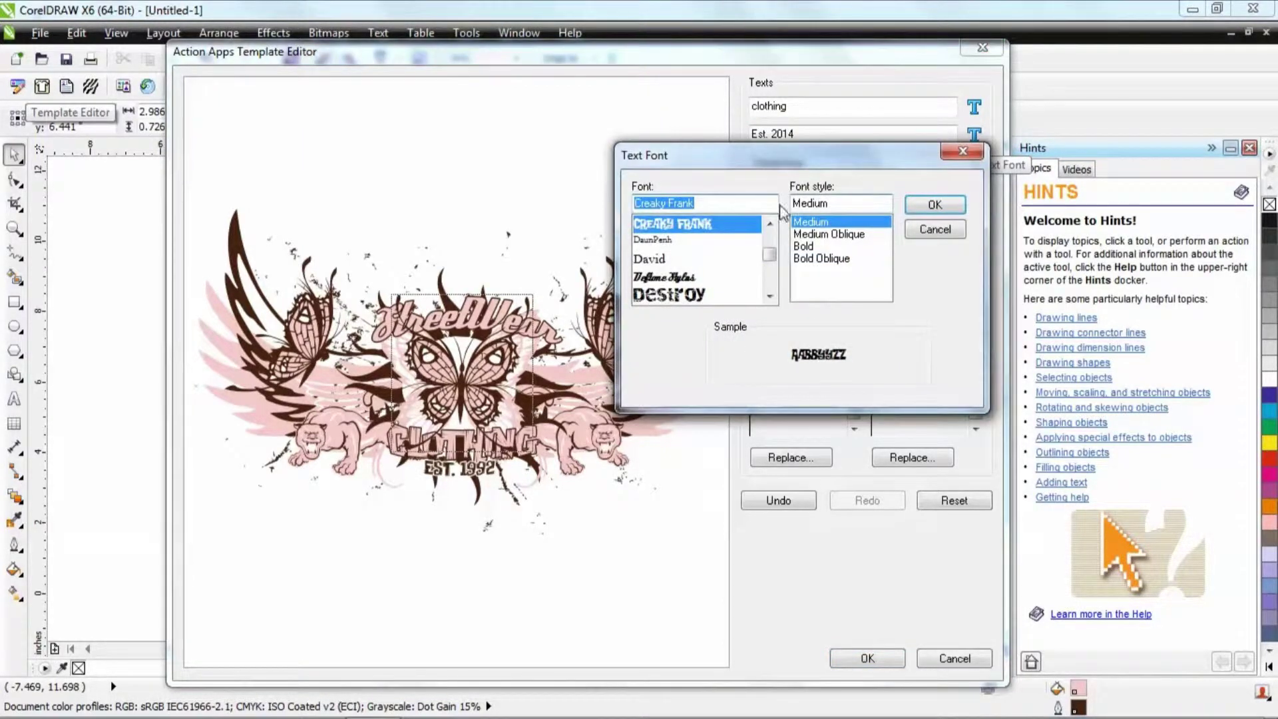
left_click(666, 277)
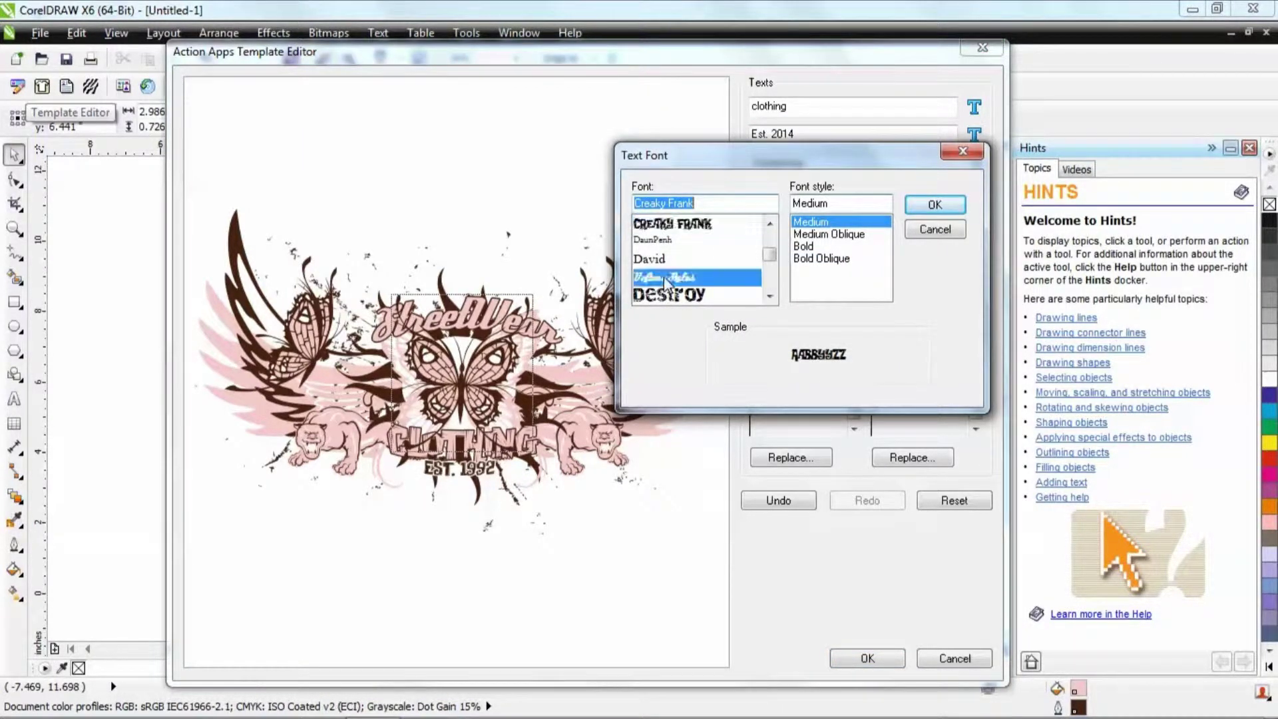
left_click(925, 206)
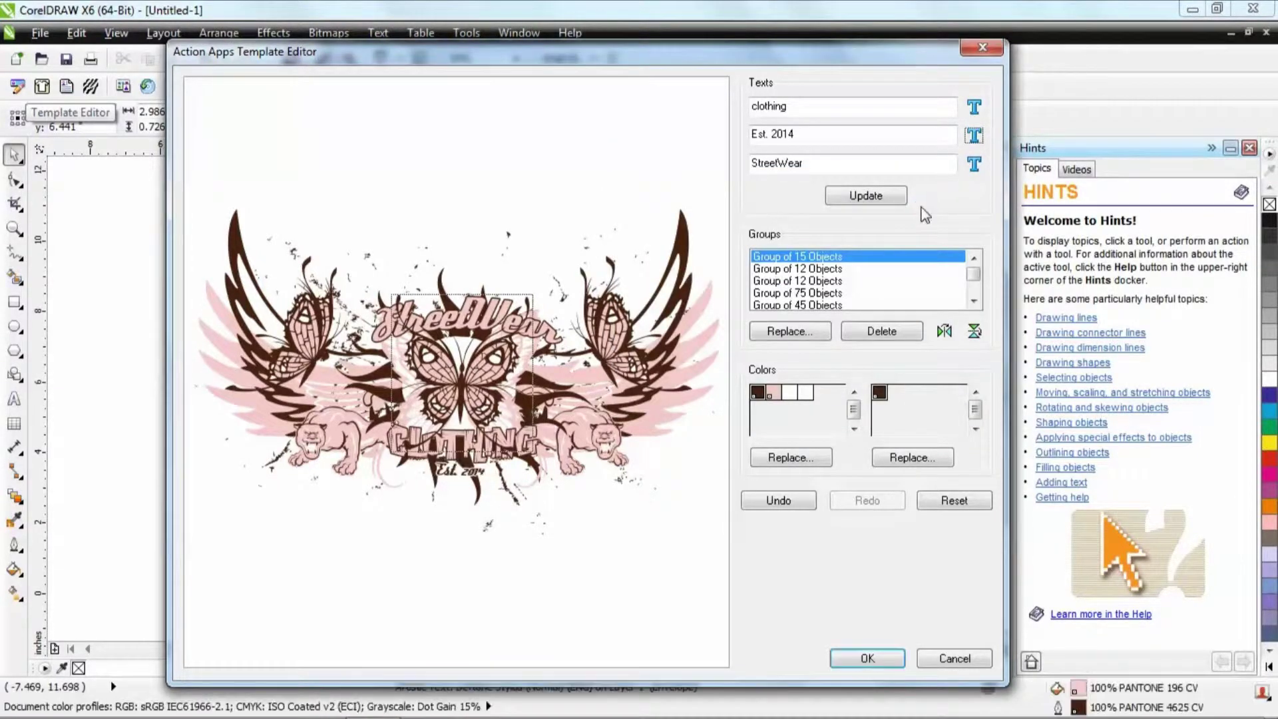
Capitalize the "clothing" text to "Clothing" and set its font to Deftone Stylus.
left_click(825, 108)
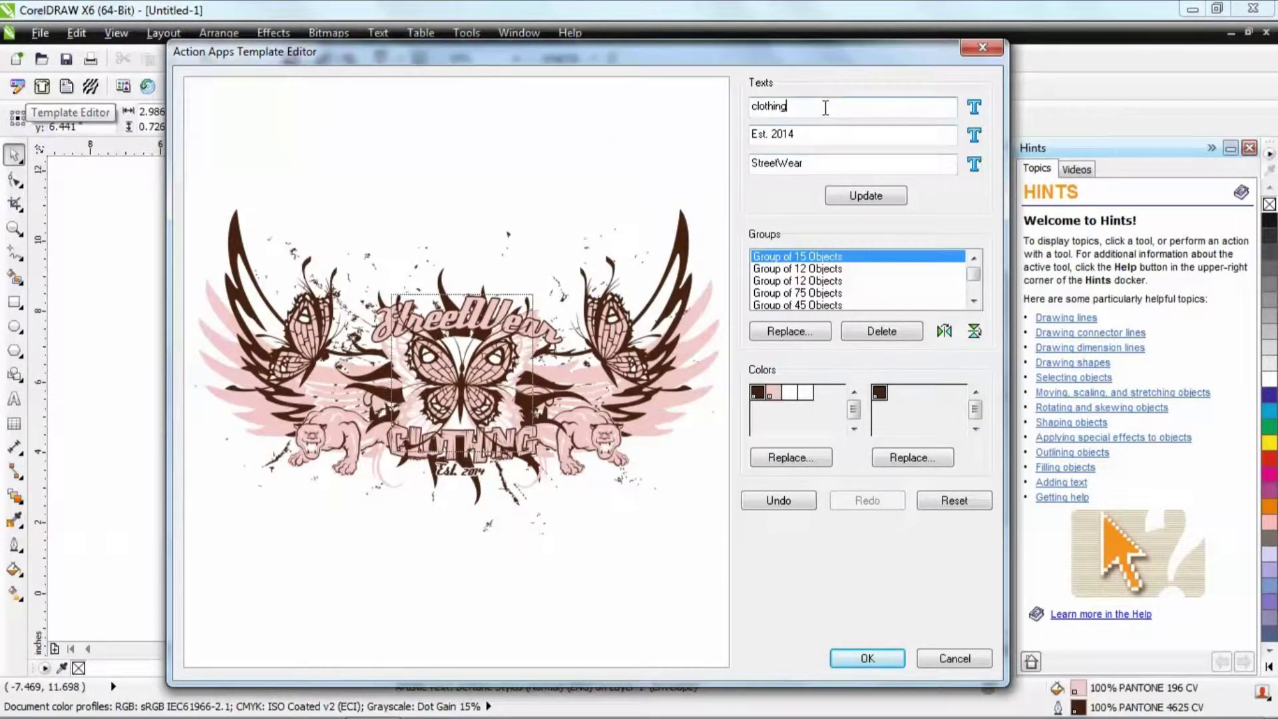
key("Delete")
type("C")
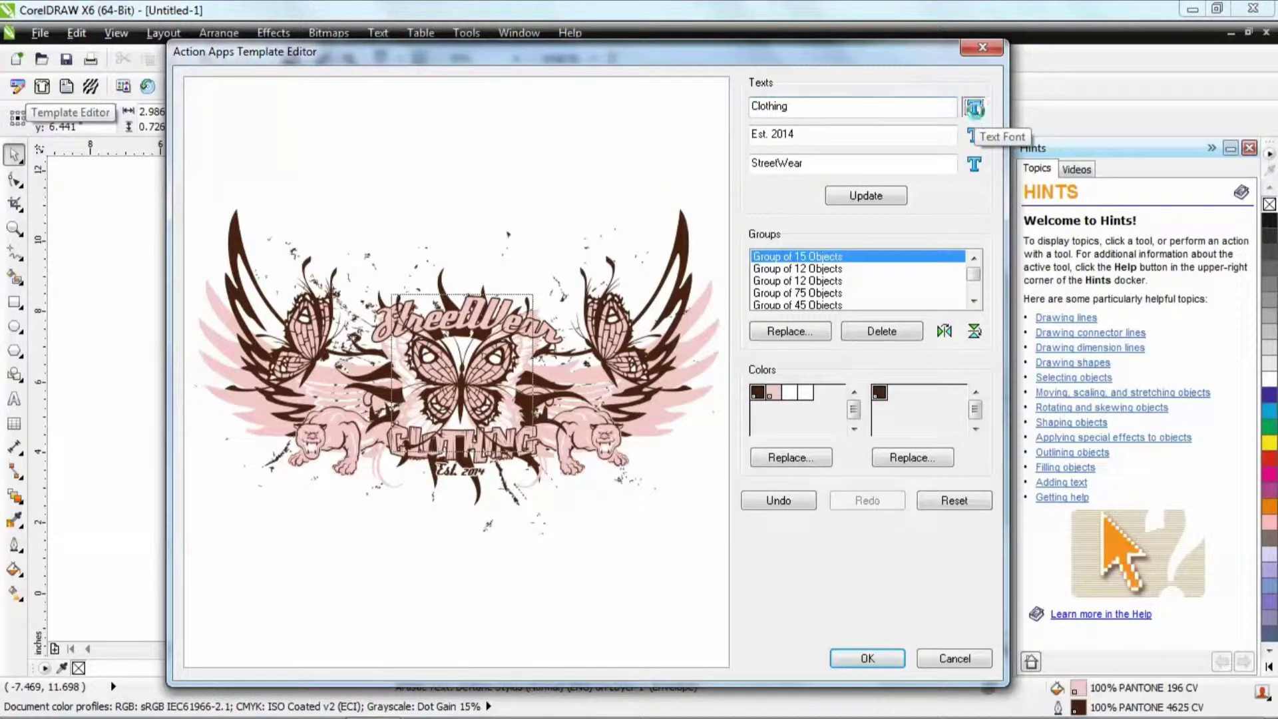
left_click(975, 110)
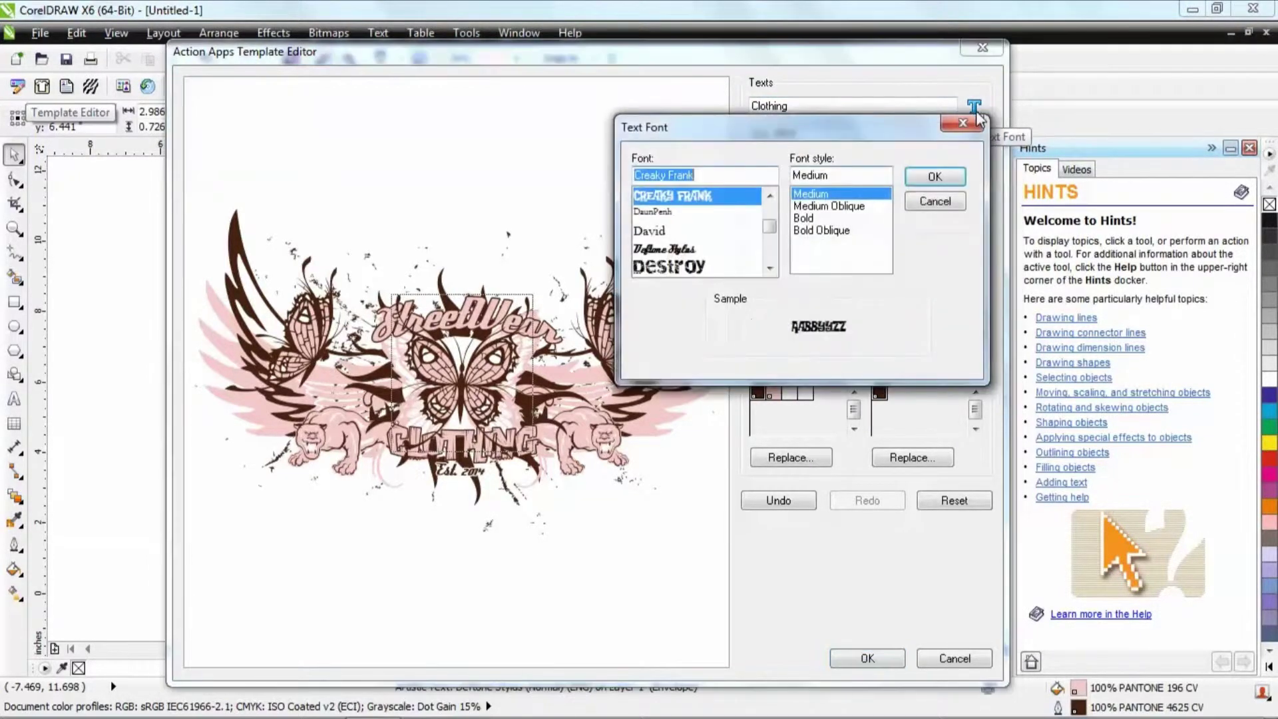
left_click(663, 249)
left_click(934, 176)
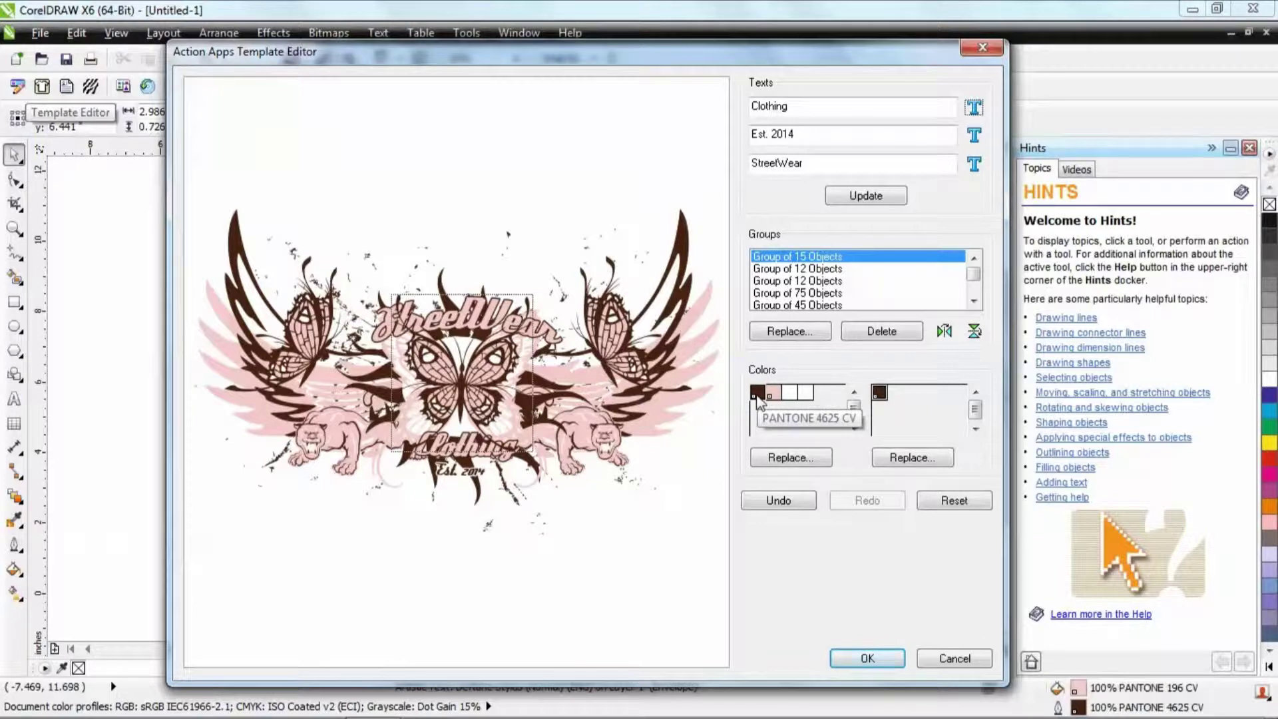
Replace the design's dark brown PANTONE 4625 CV with the magenta PANTONE 233 CV from the PANTONE palette.
left_click(798, 465)
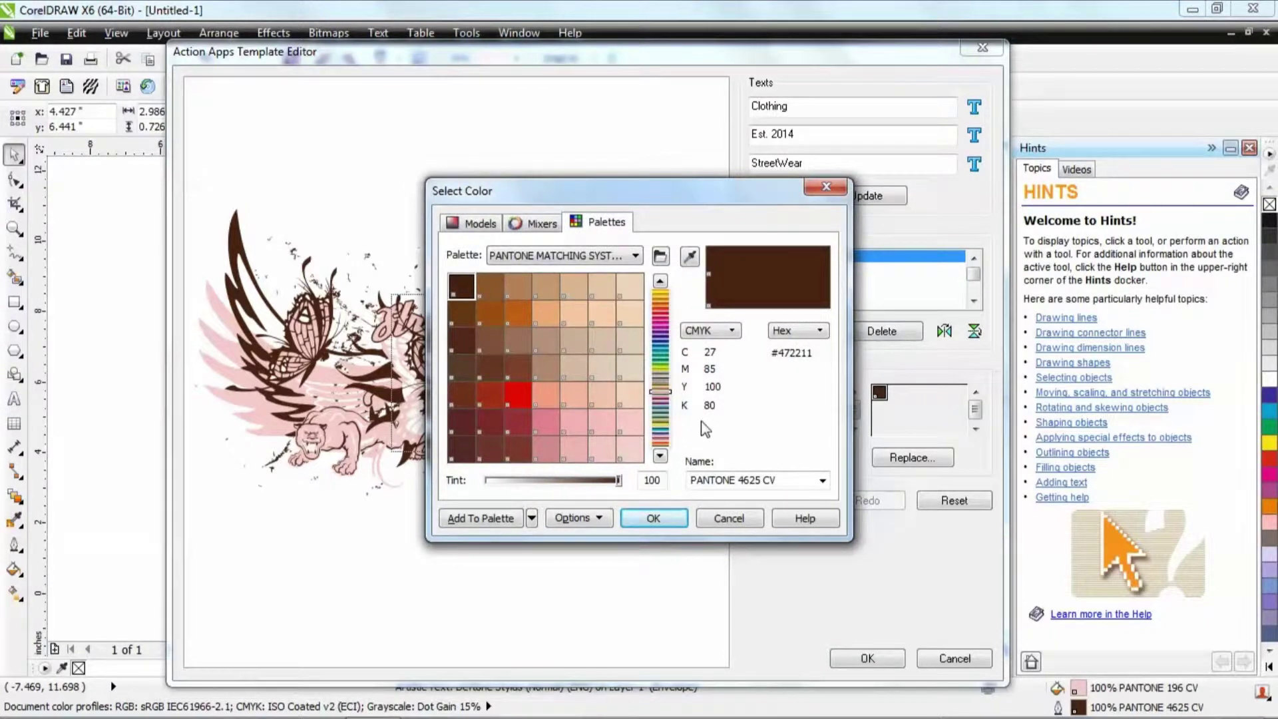
left_click_drag(668, 398, 665, 326)
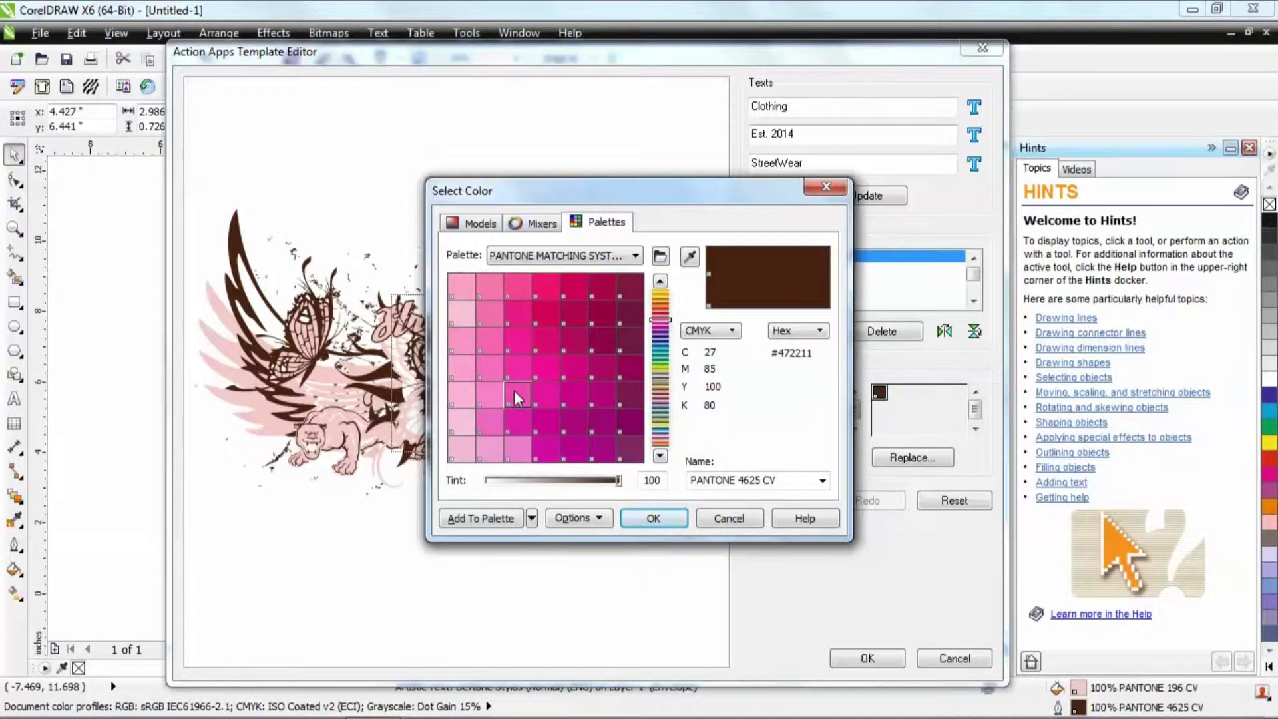
left_click(569, 372)
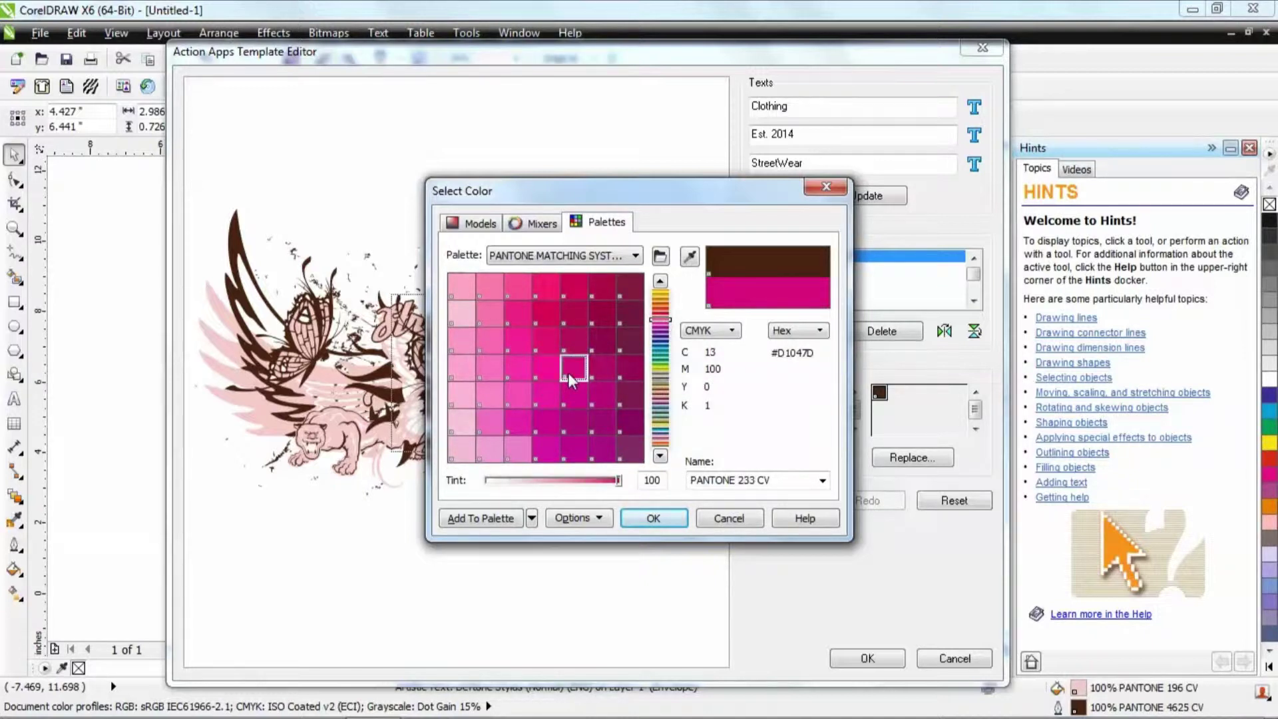
left_click(649, 521)
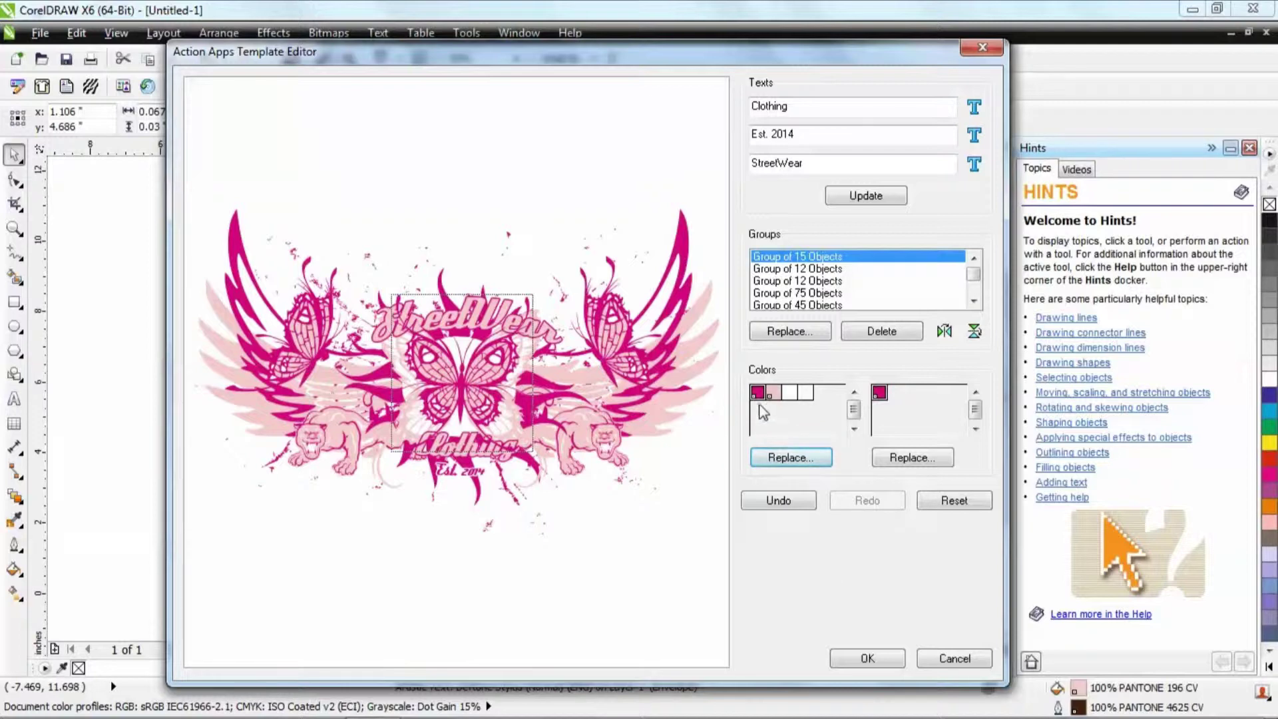
Examine the color models, including RGB and HSB, and the color mixer offered for replacing the magenta, without applying a new color.
left_click(784, 461)
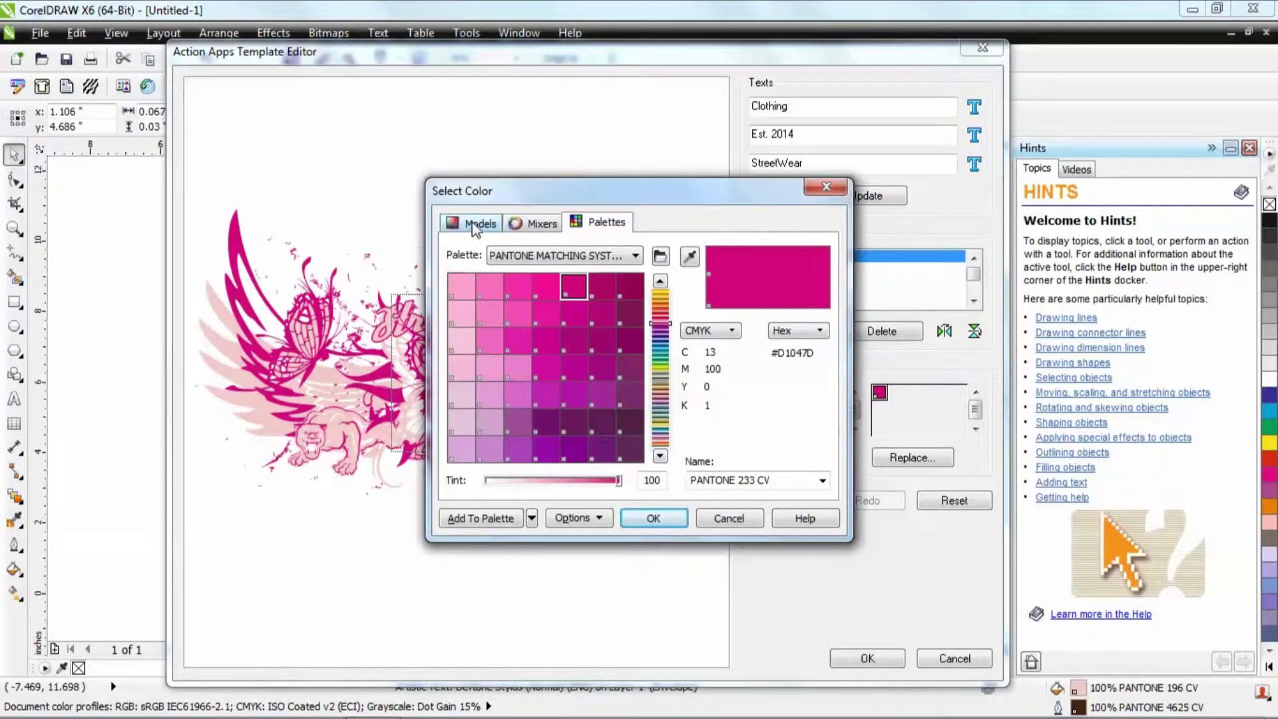
left_click(474, 225)
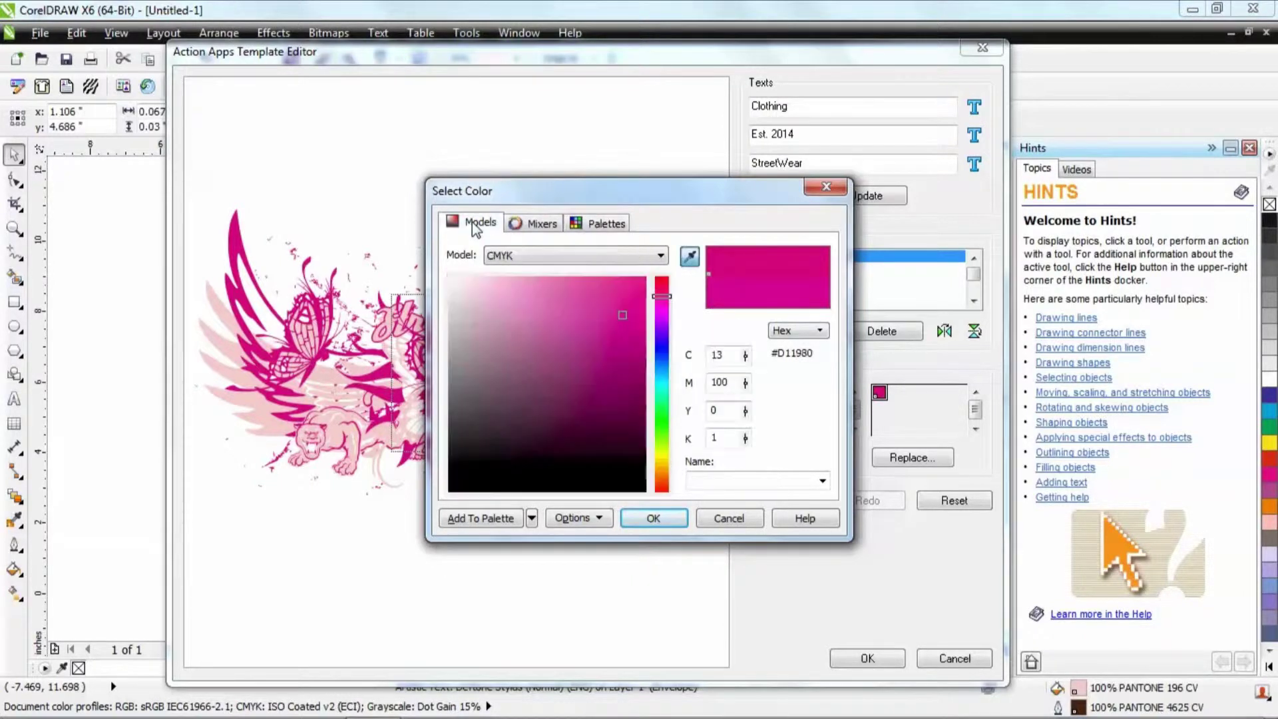
left_click(519, 256)
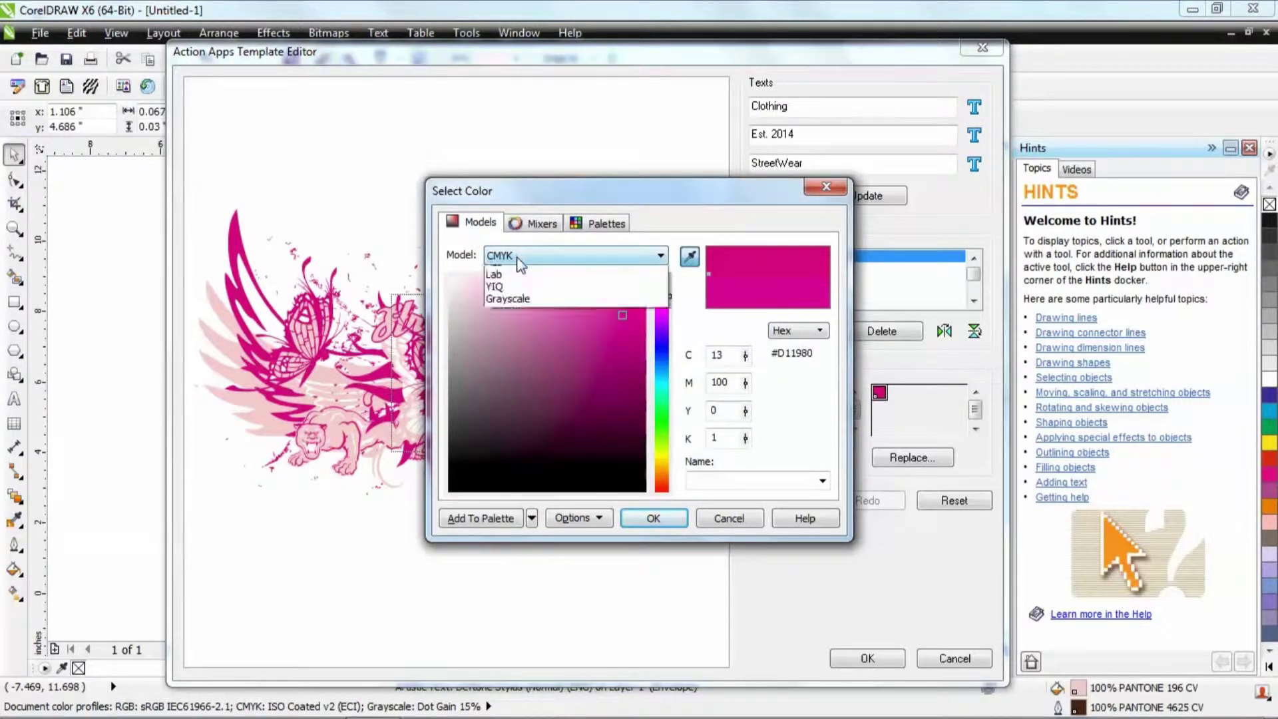
left_click(505, 298)
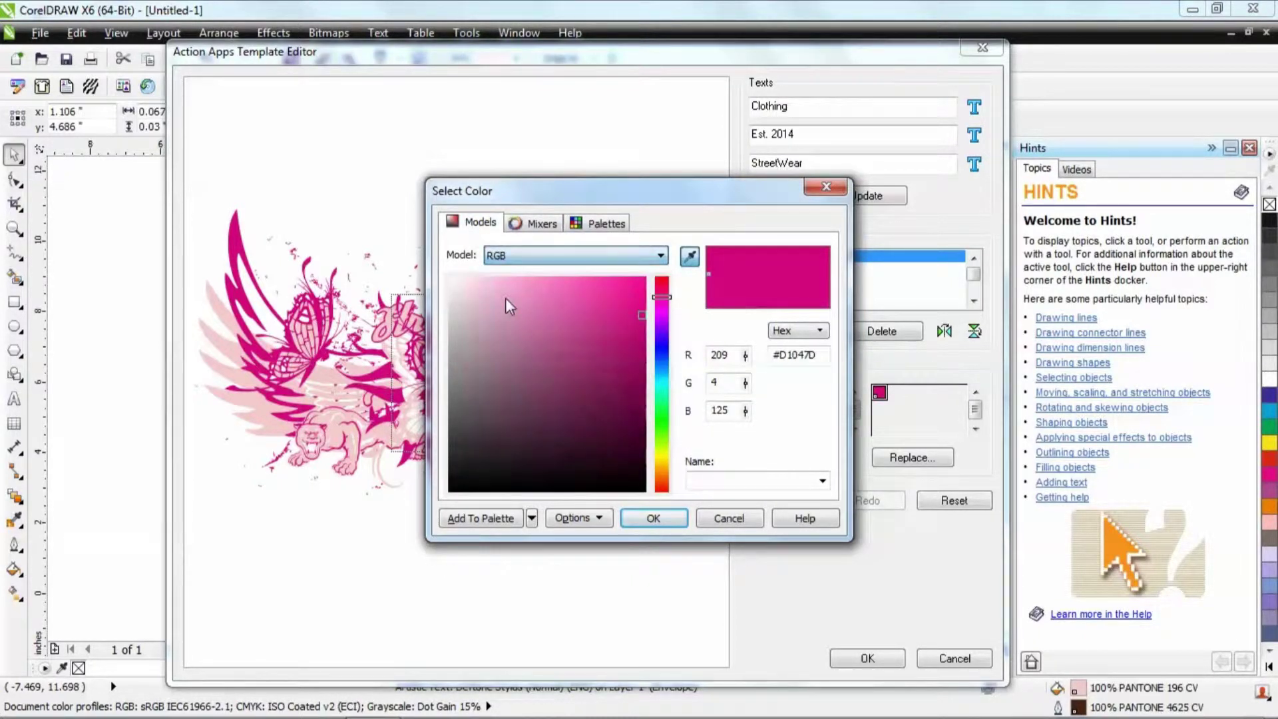
left_click(561, 257)
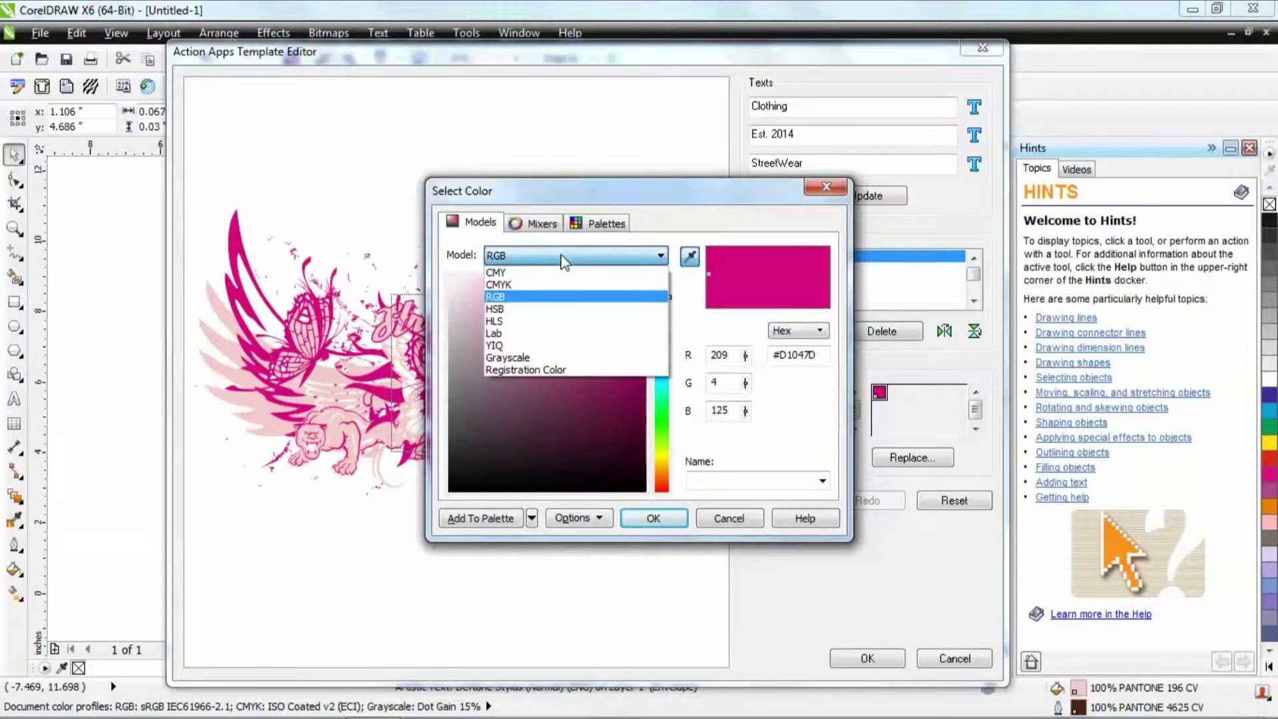
left_click(514, 318)
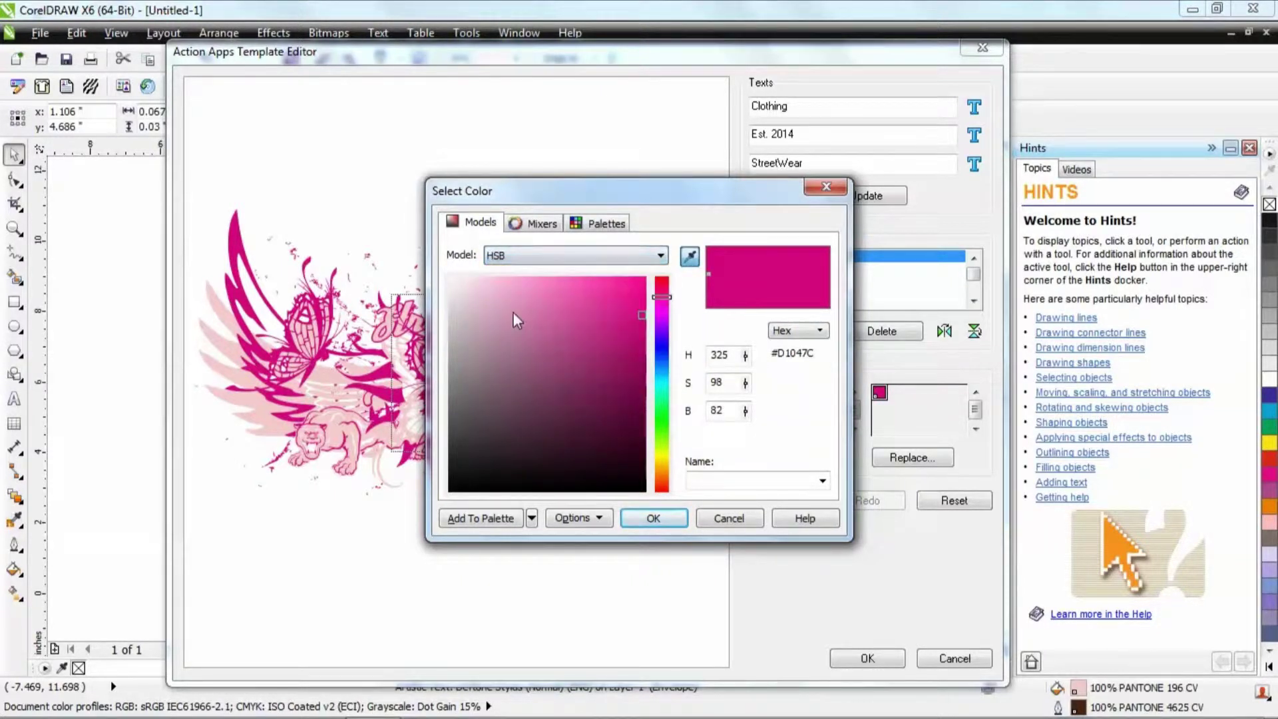
left_click(548, 253)
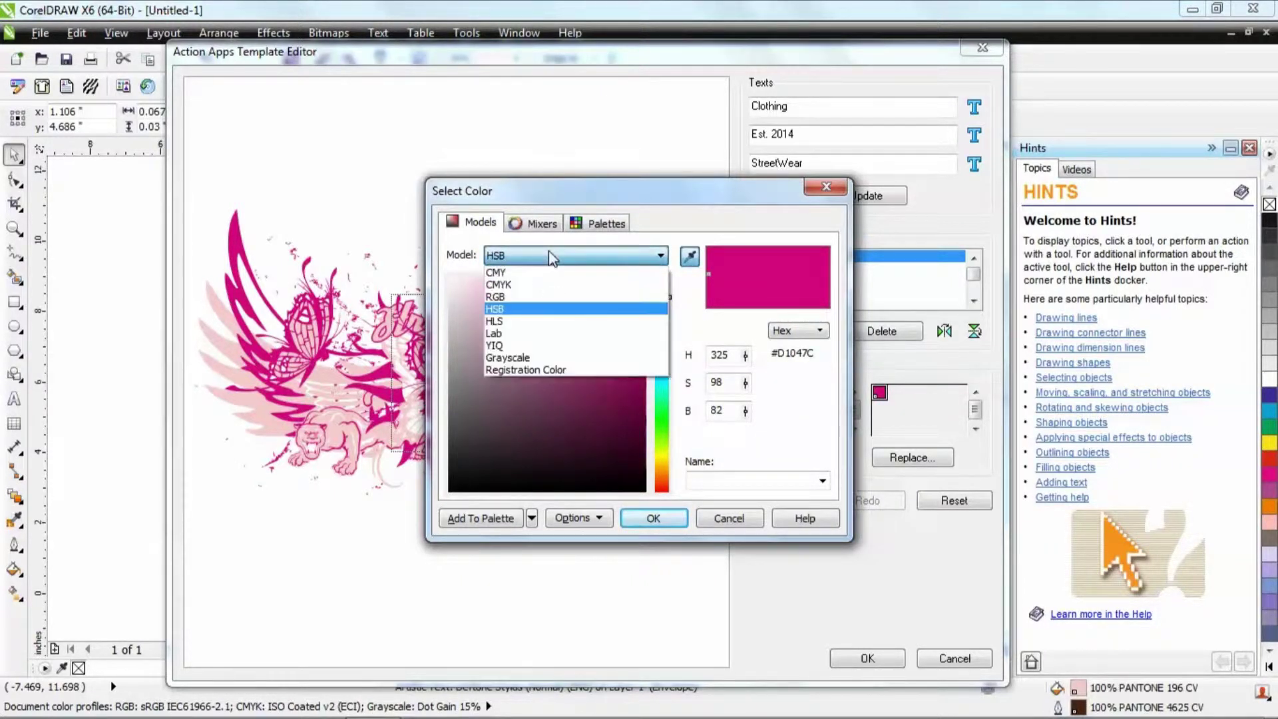
left_click(510, 297)
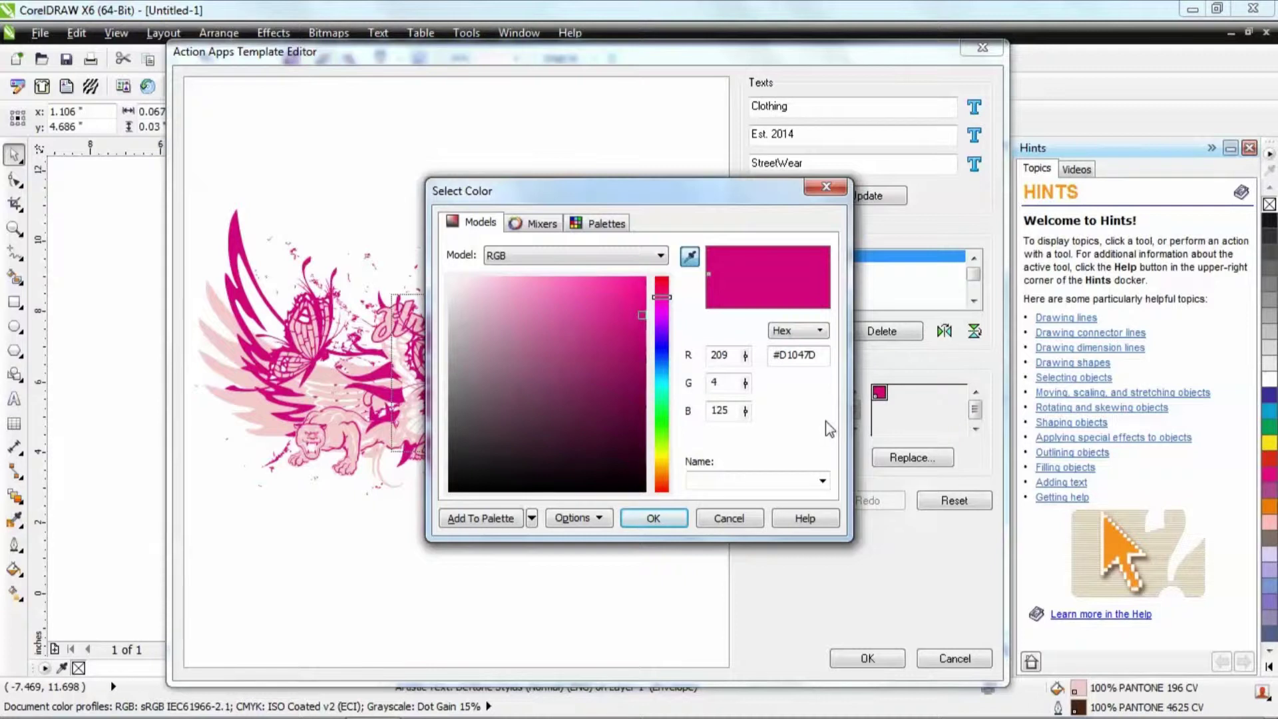
left_click(534, 224)
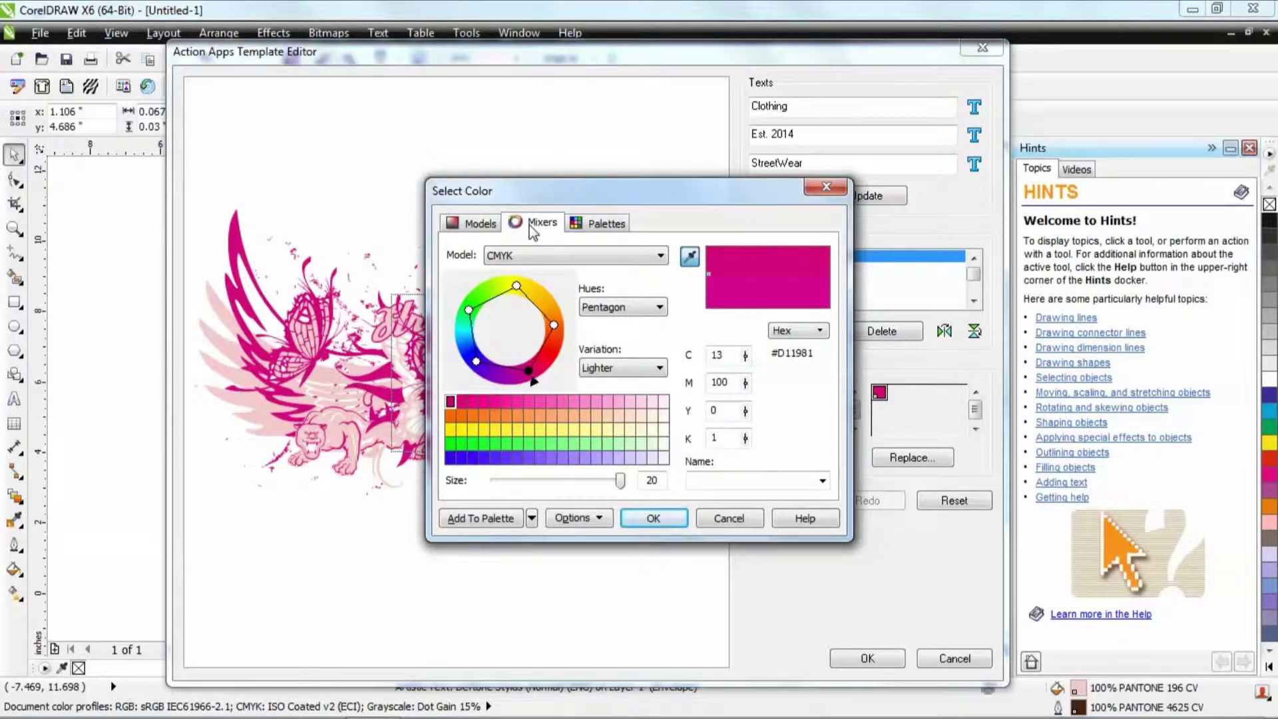
left_click(534, 381)
mouse_move(534, 381)
left_mouse_down()
mouse_move(561, 339)
mouse_move(553, 310)
mouse_move(553, 359)
mouse_move(529, 381)
mouse_move(559, 330)
mouse_move(540, 363)
left_mouse_up()
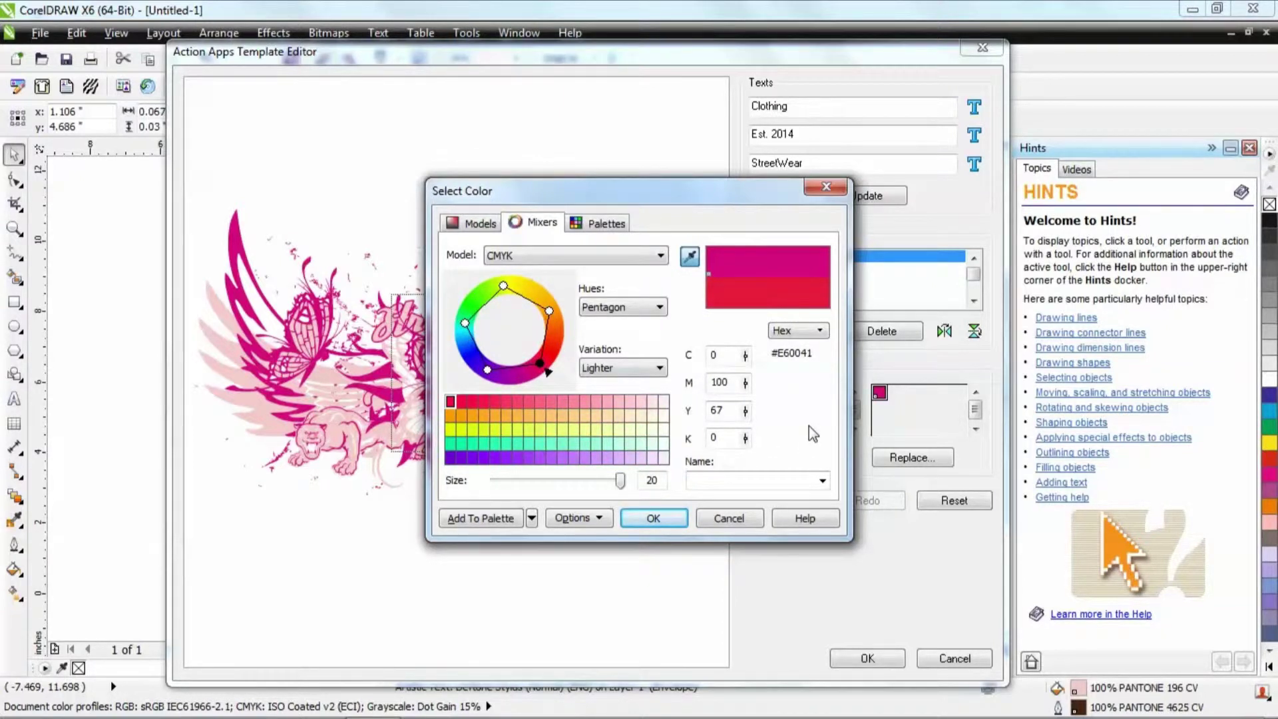
left_click(733, 525)
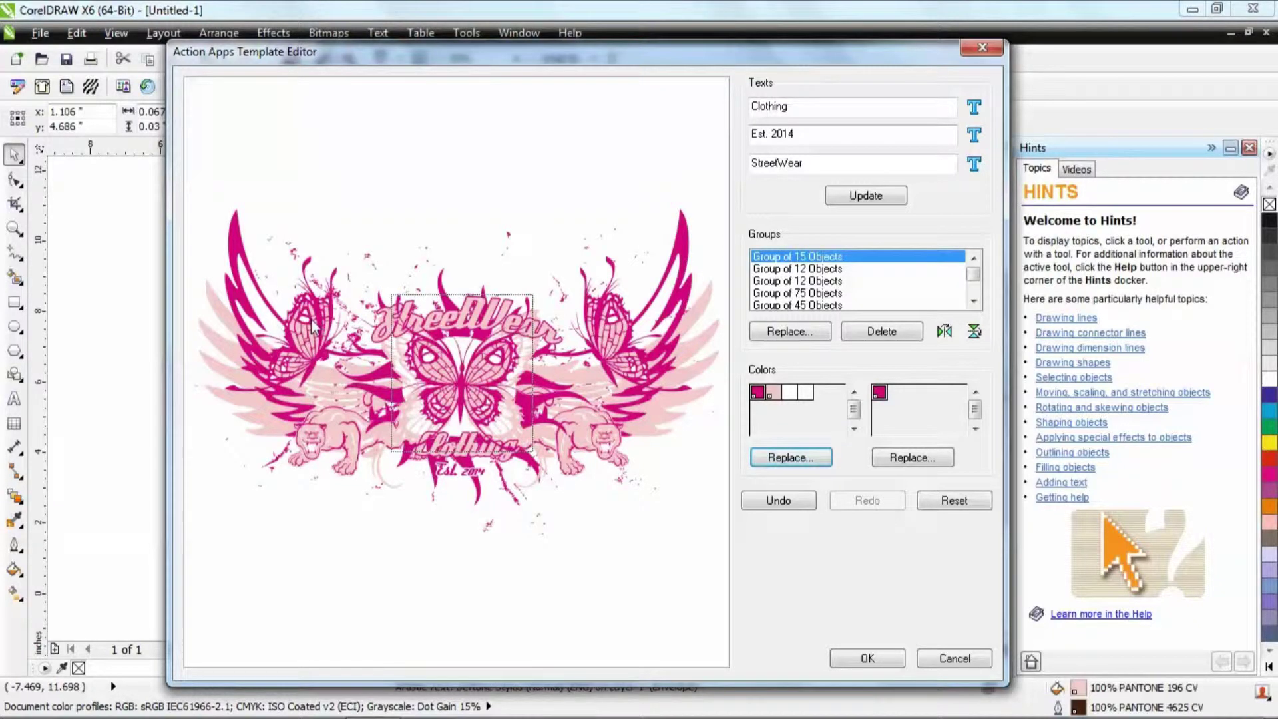
Replace the left panther group with ES2butterfly006clr.eps, found by searching the library for "butterfly".
left_click(331, 445)
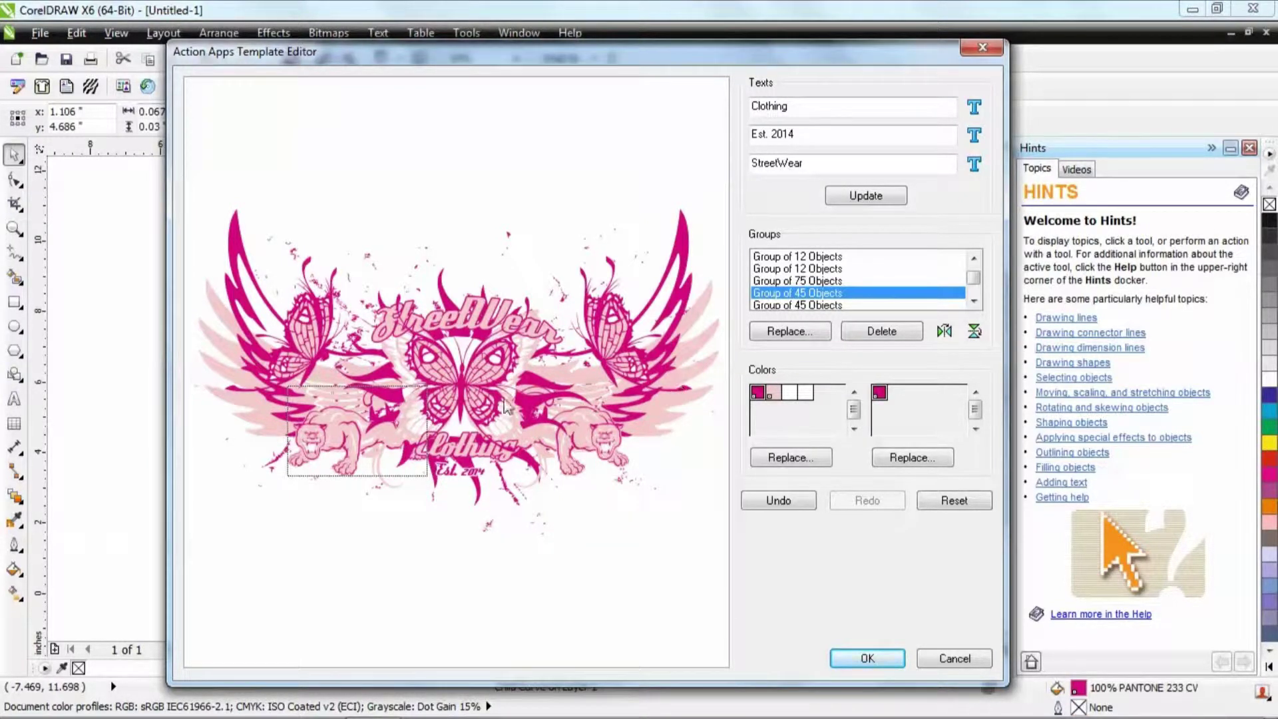
left_click(787, 334)
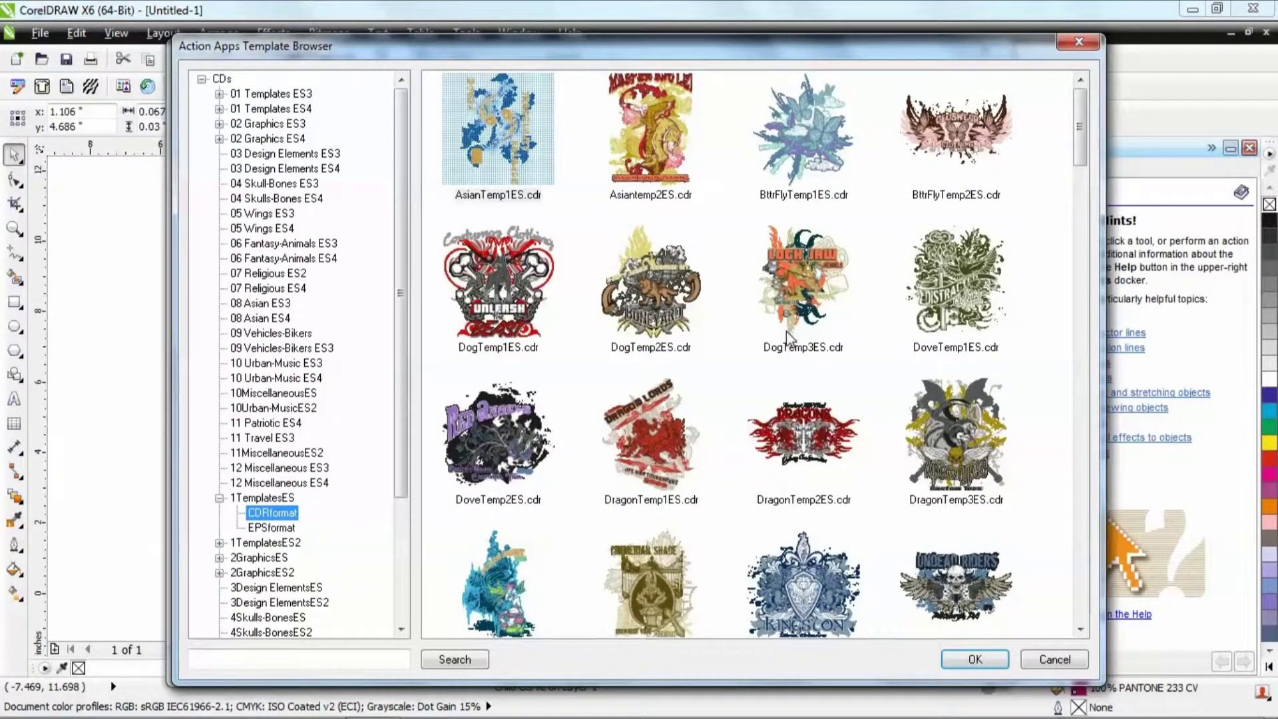
left_click(249, 659)
type("butterfly")
key("Return")
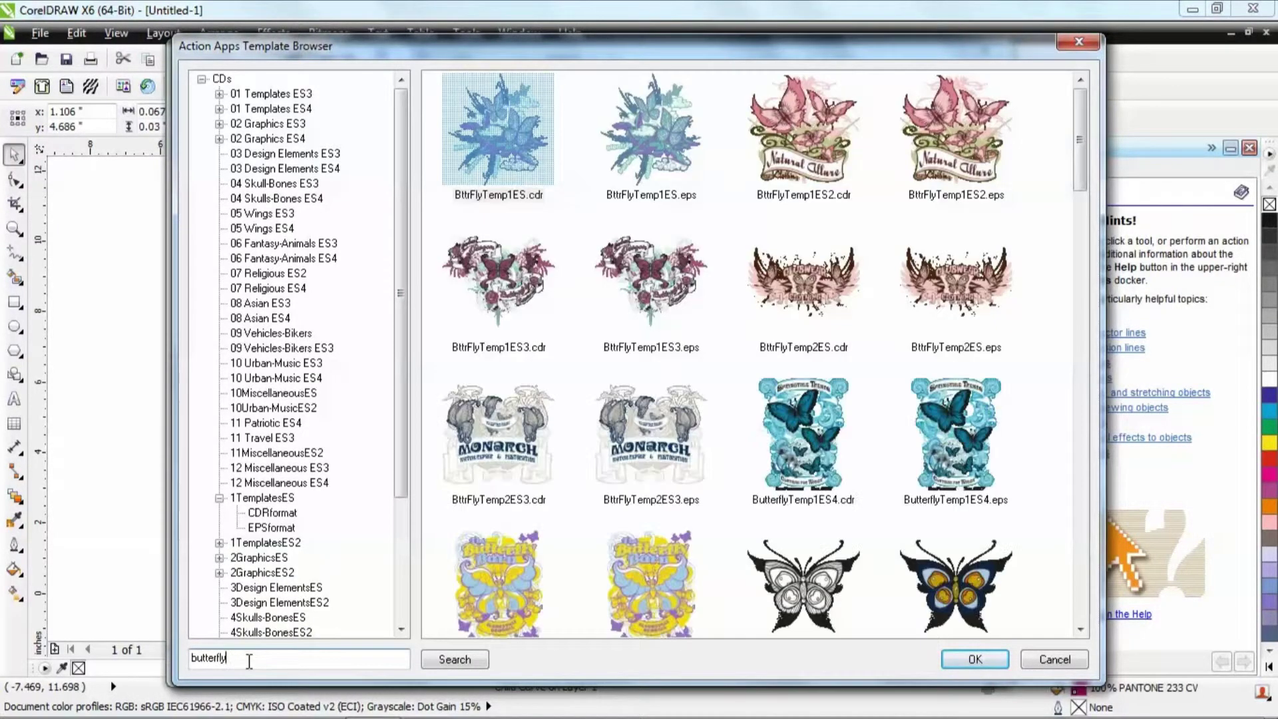
left_click_drag(1079, 145, 1083, 275)
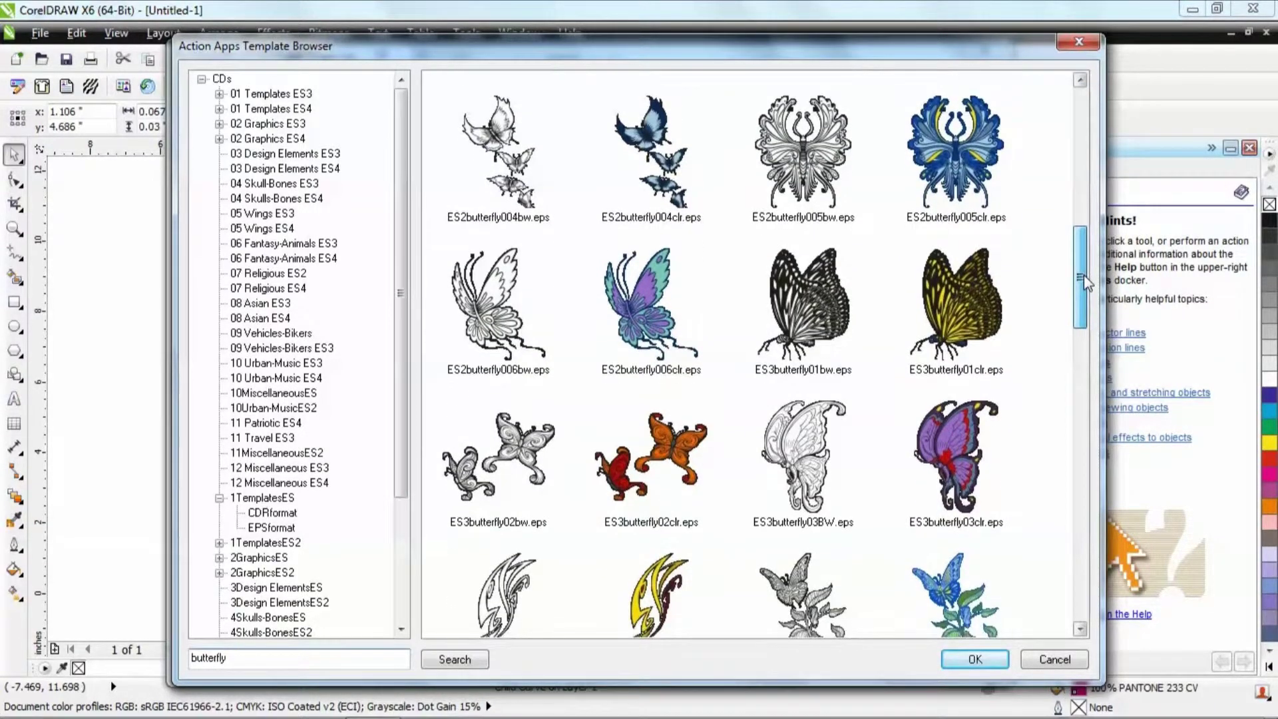
left_click(647, 296)
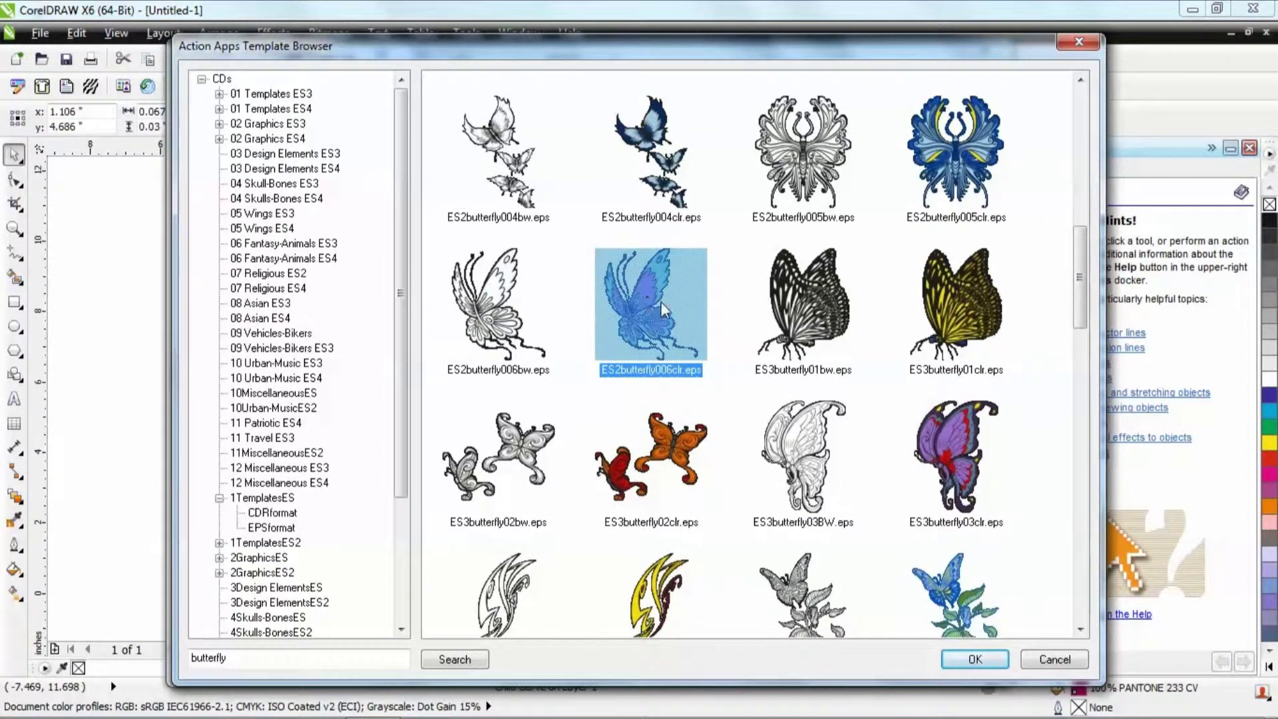
left_click(975, 660)
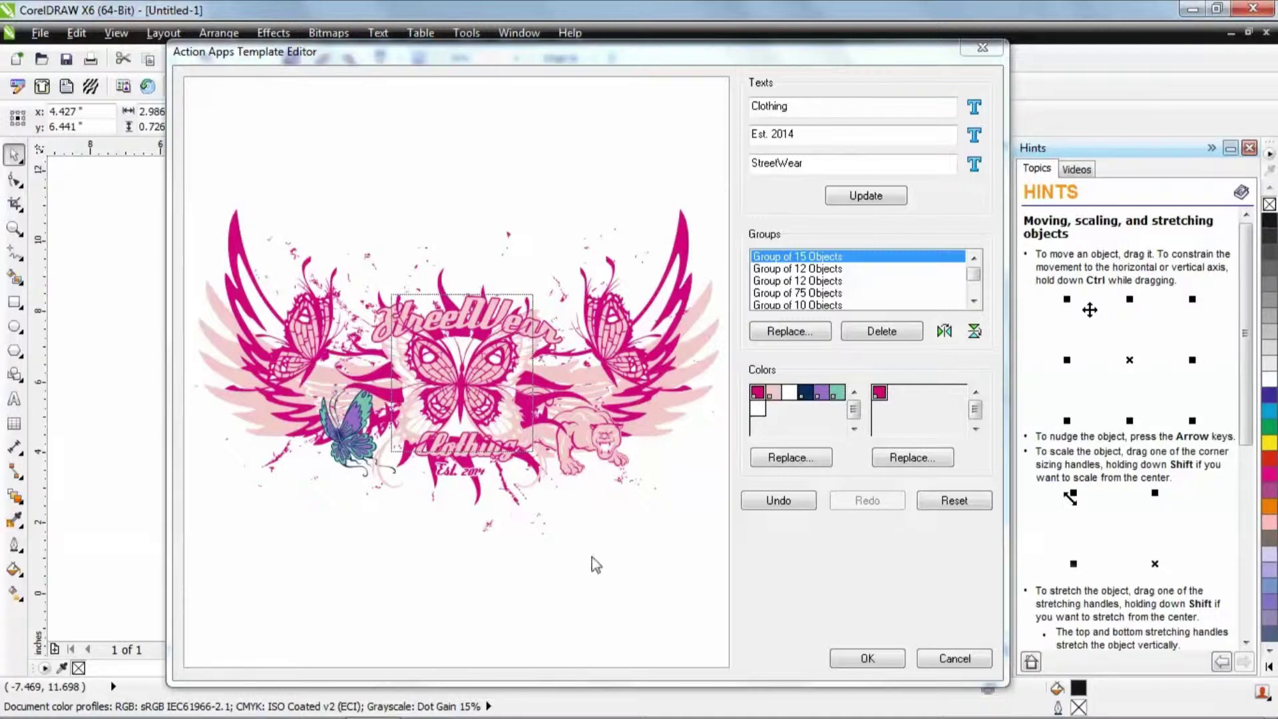
Search the library for "butterfly" and replace the remaining right panther group with ES2butterfly006clr.eps.
left_click(607, 453)
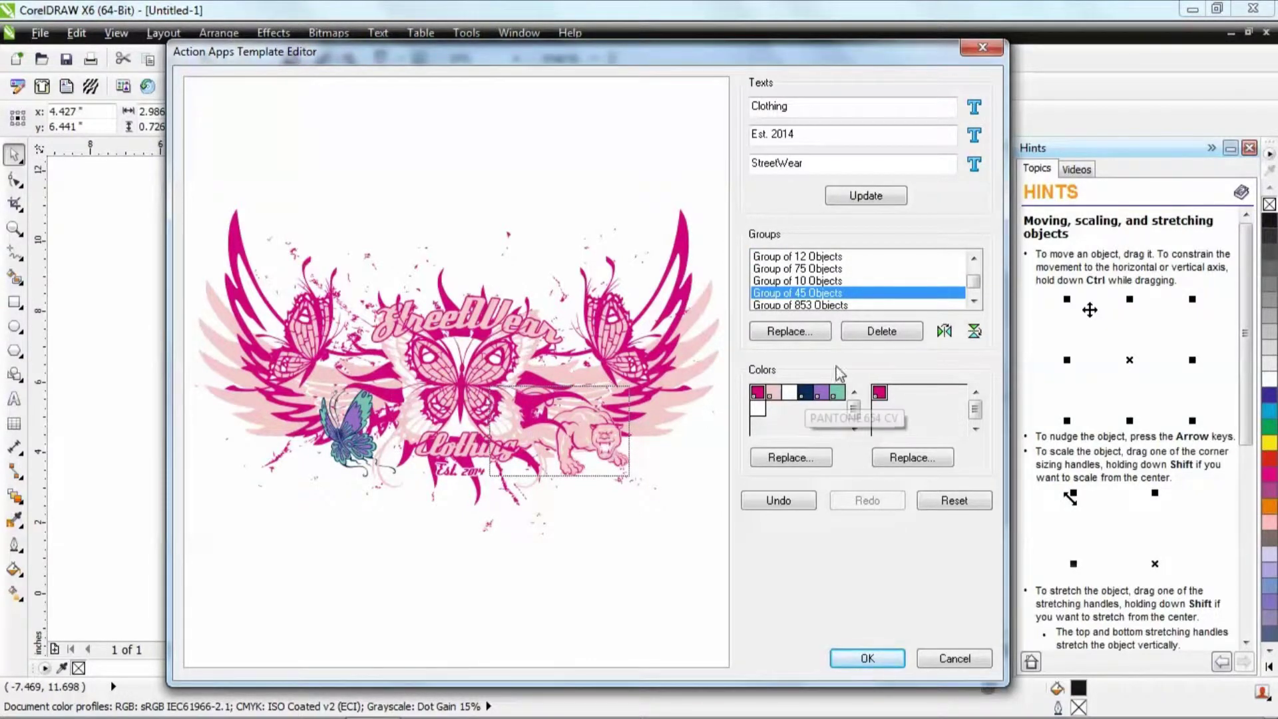
left_click(791, 330)
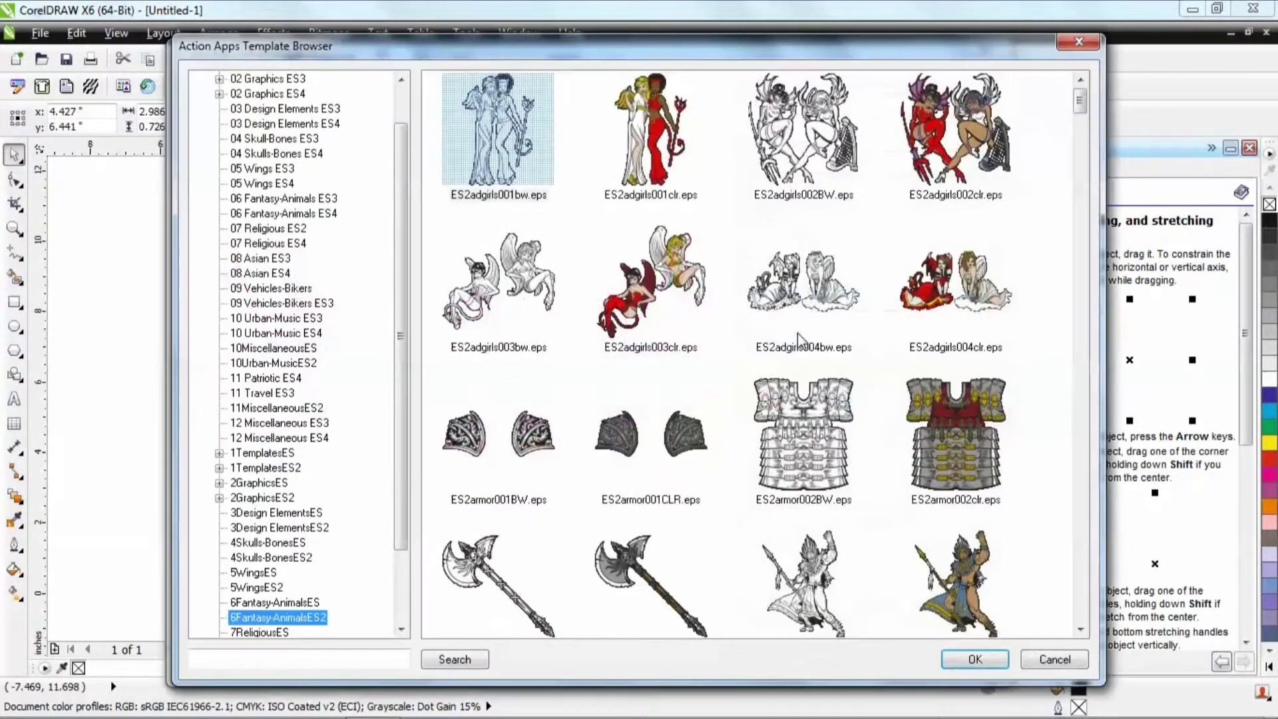
left_click(220, 657)
type("butter")
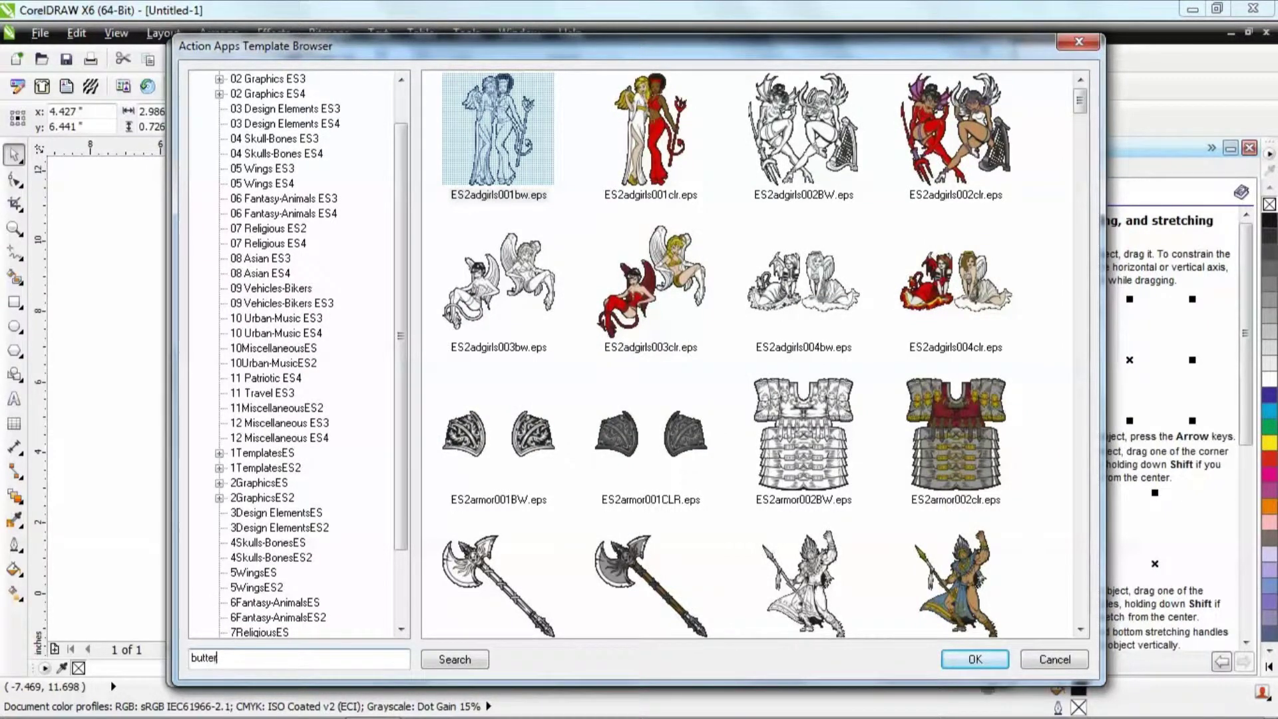
type("fly")
key("Return")
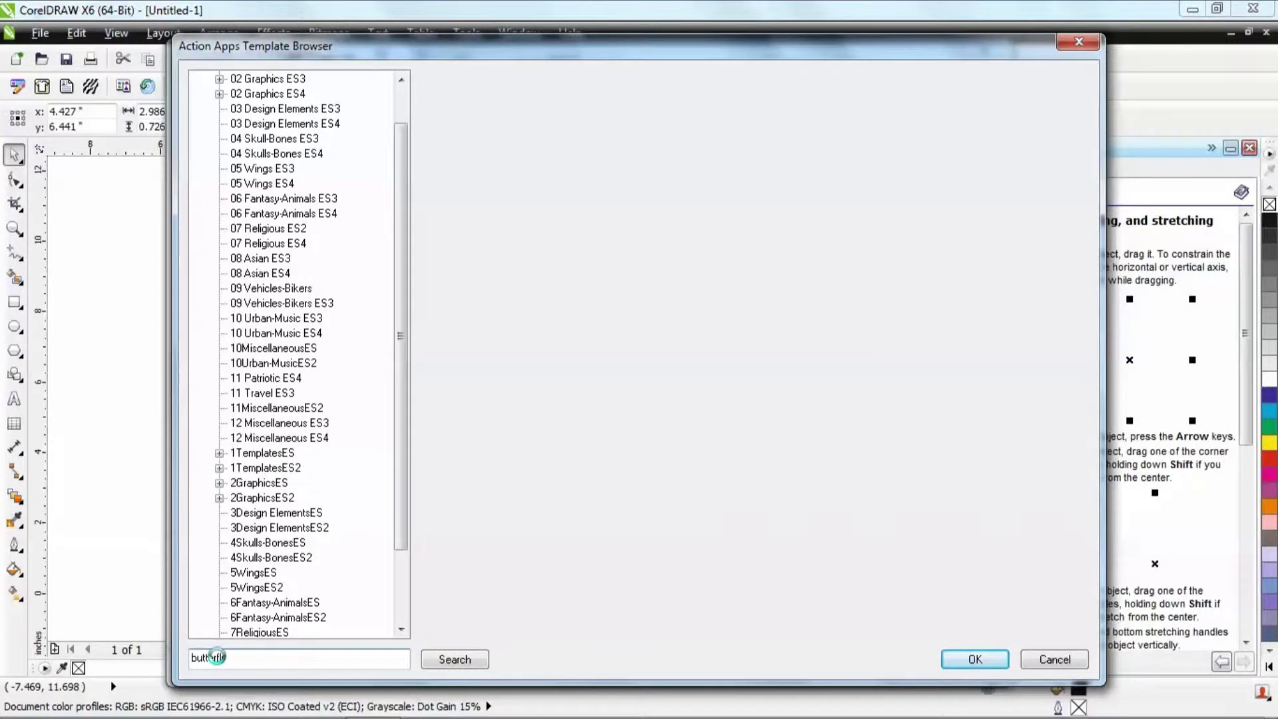
left_click_drag(1073, 181, 1094, 308)
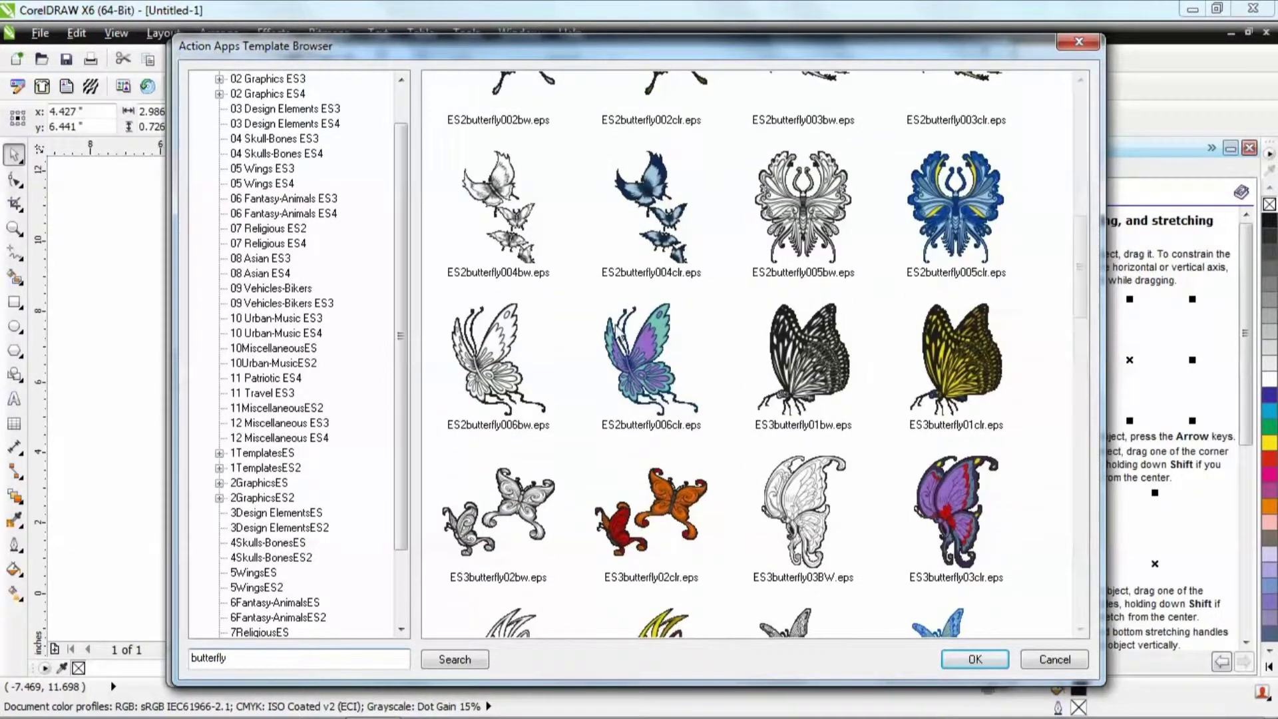
left_click(632, 365)
left_click(974, 659)
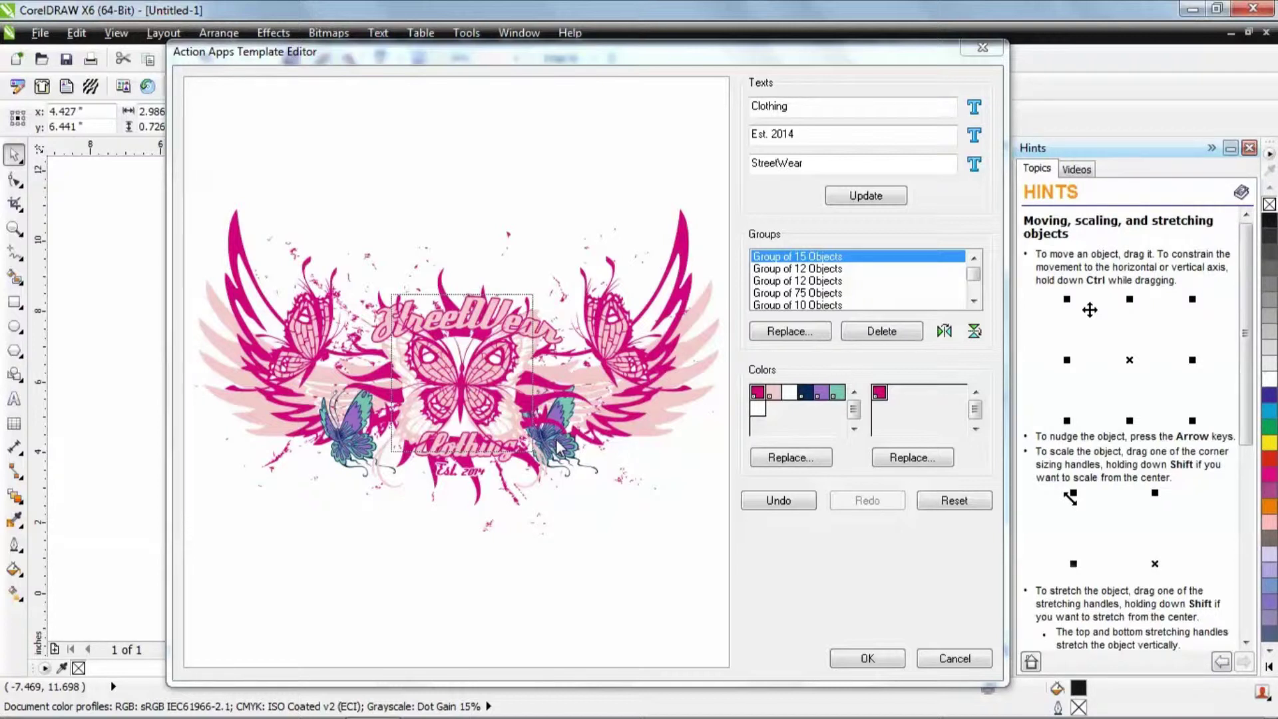
Flip the new blue butterfly on the left side of the design horizontally.
left_click(343, 447)
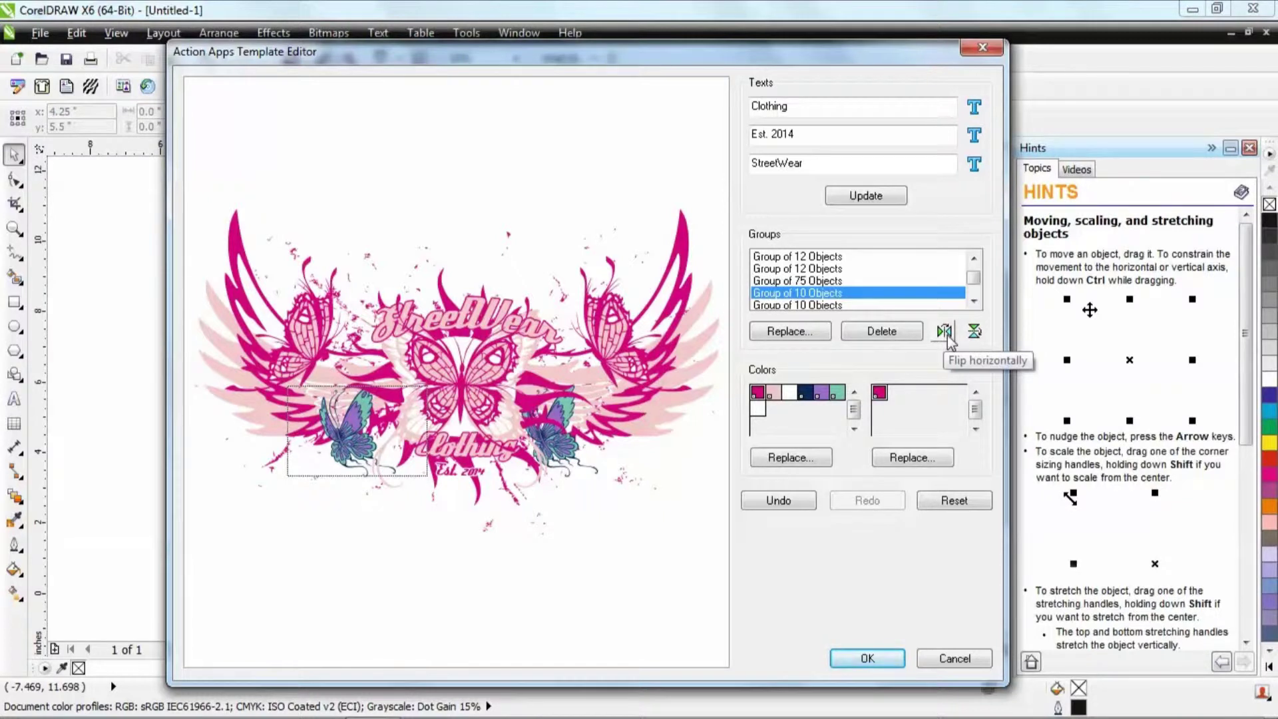
left_click(946, 336)
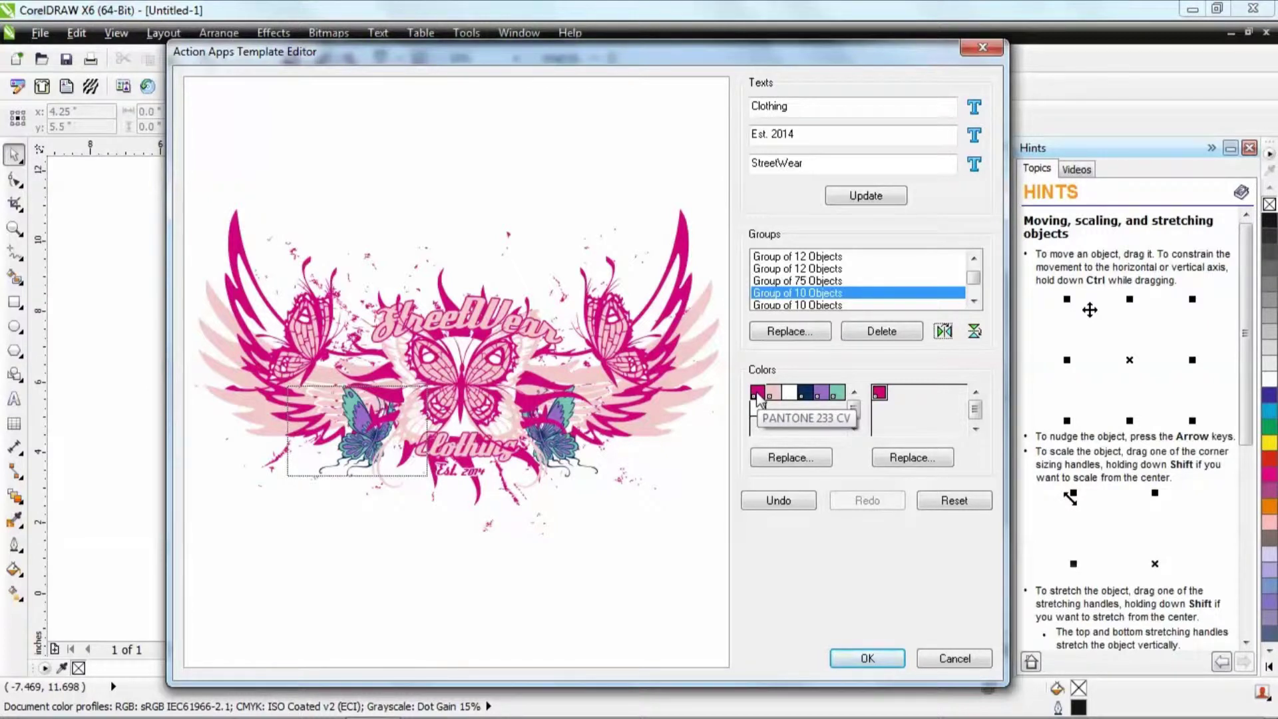
Replace the dark blue PANTONE 654 CV in the design with PANTONE 233 CV.
left_click(805, 395)
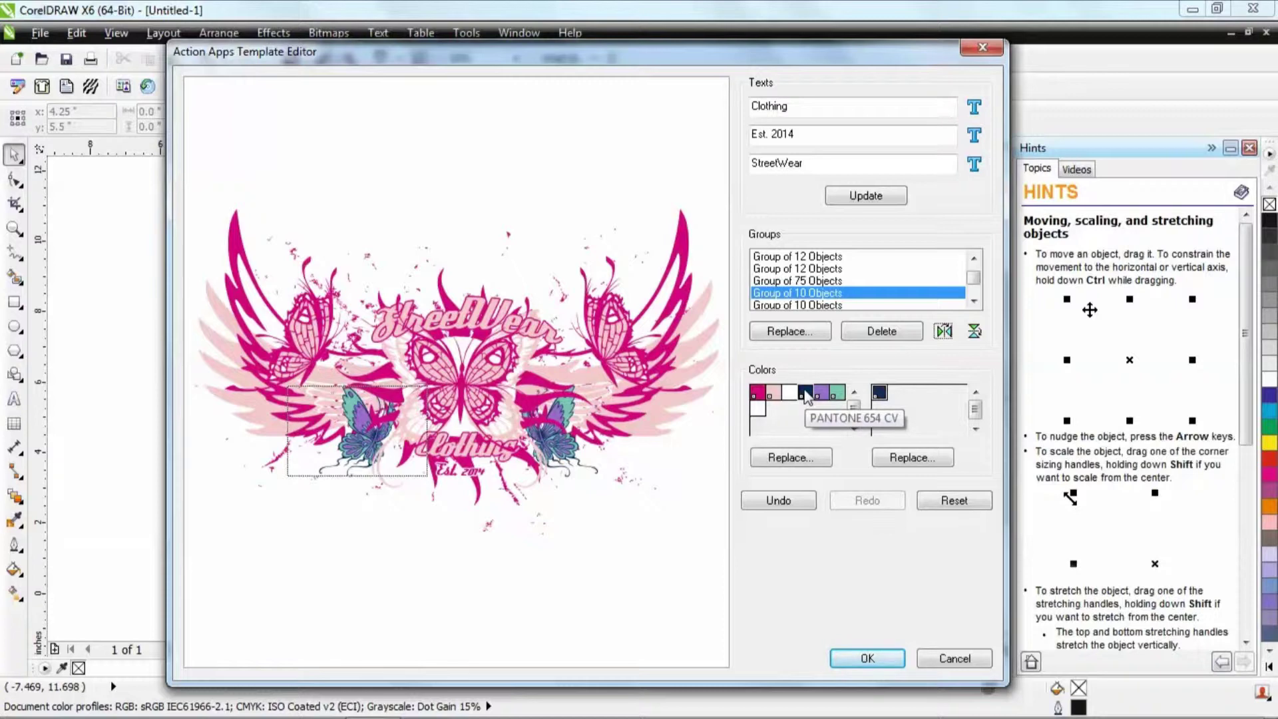
left_click(790, 458)
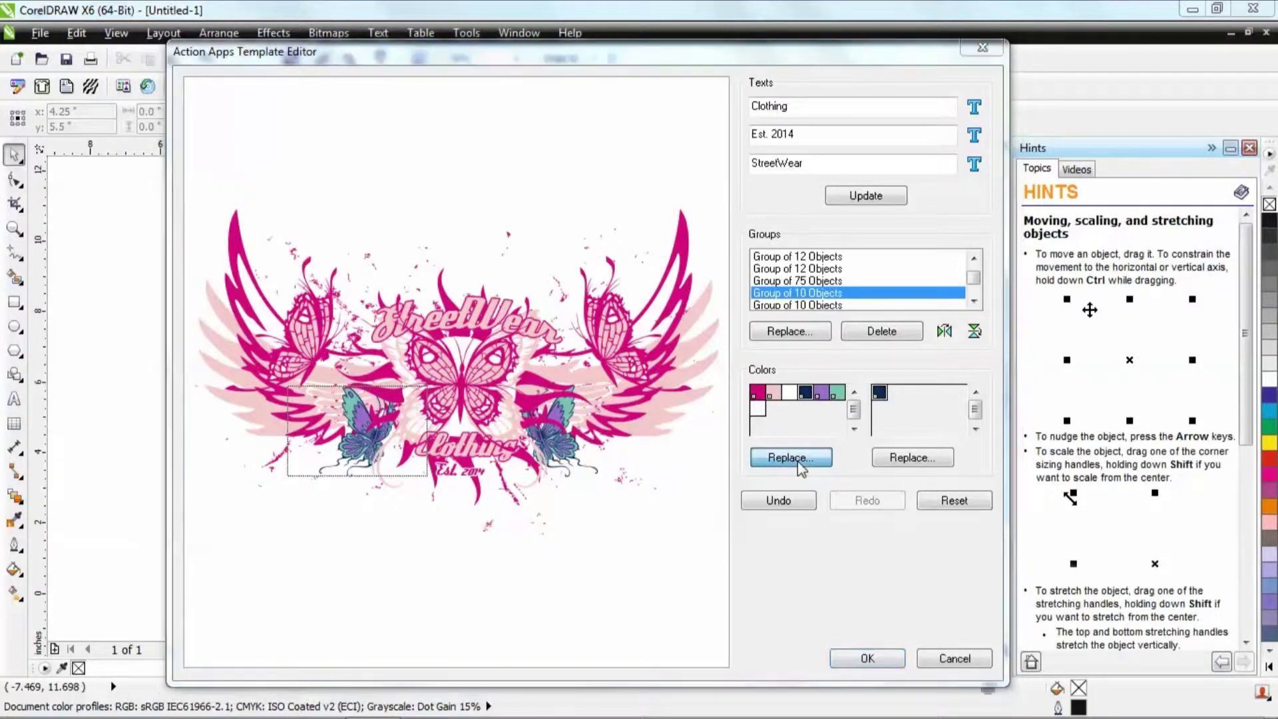
left_click_drag(692, 480, 781, 479)
type("PANTONE 233 CV")
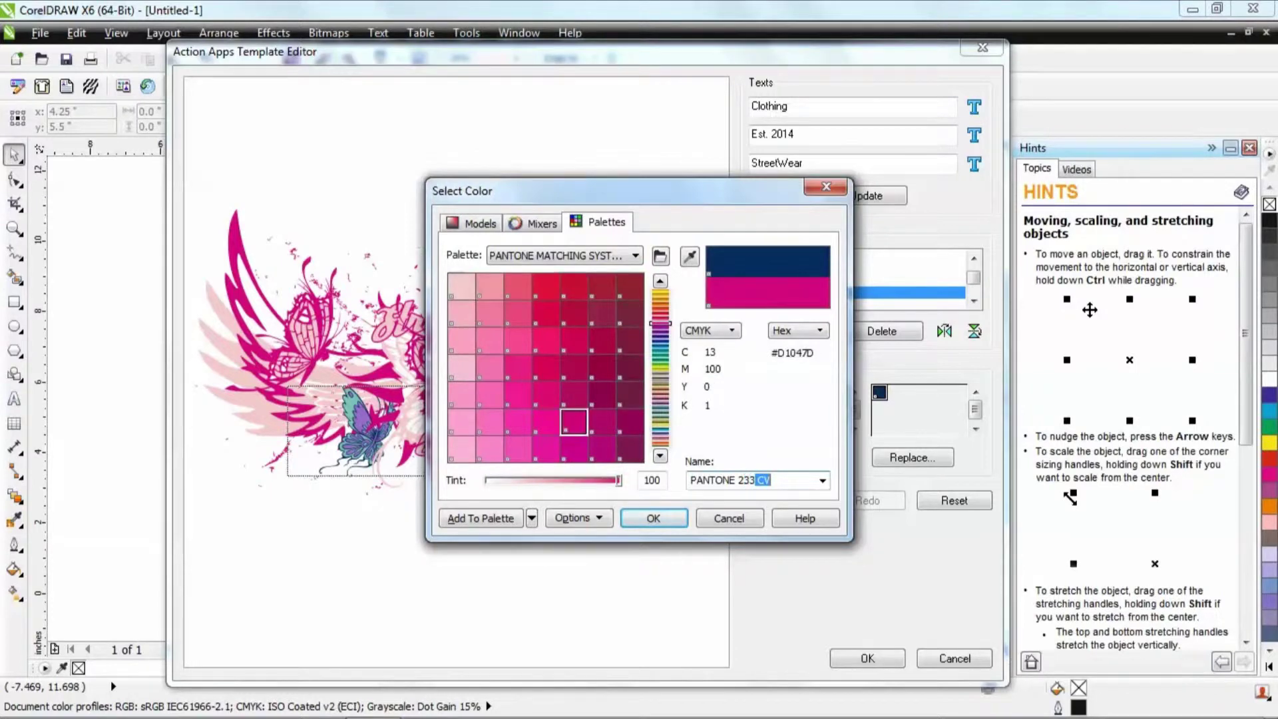
left_click(680, 523)
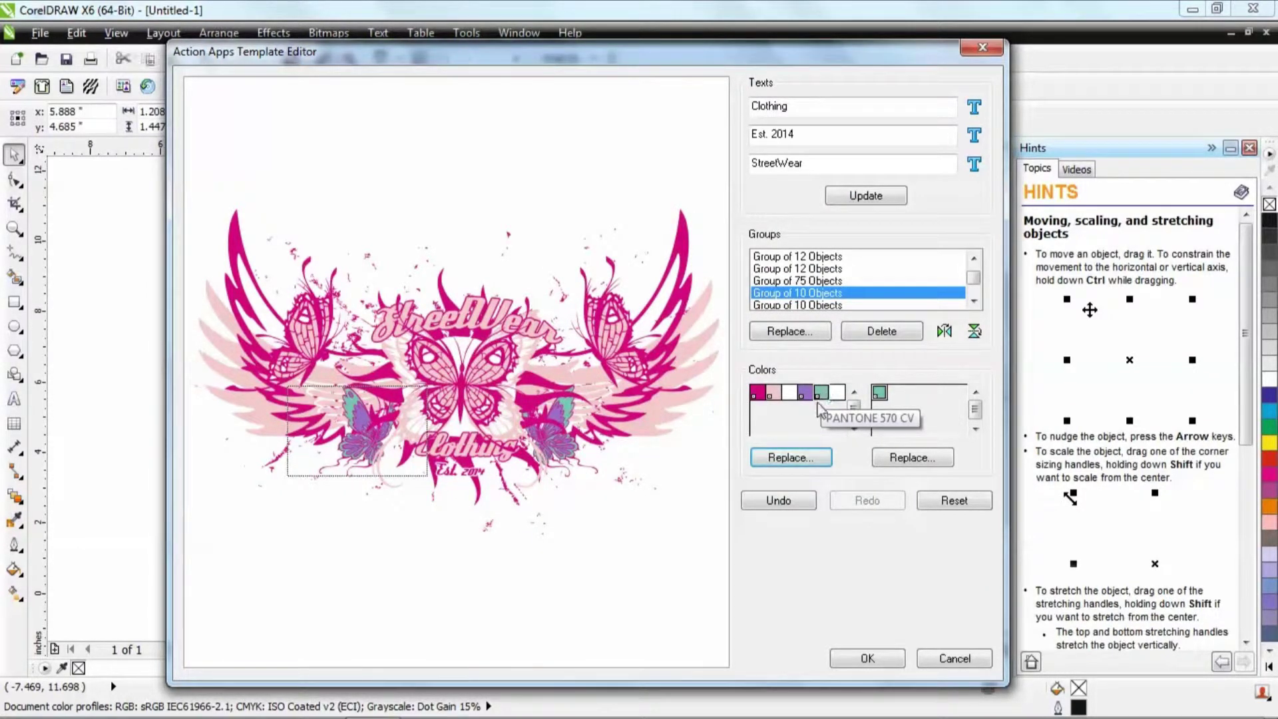
Replace the green PANTONE 570 CV in the design with PANTONE Trans. White CV from the palette.
left_click(790, 460)
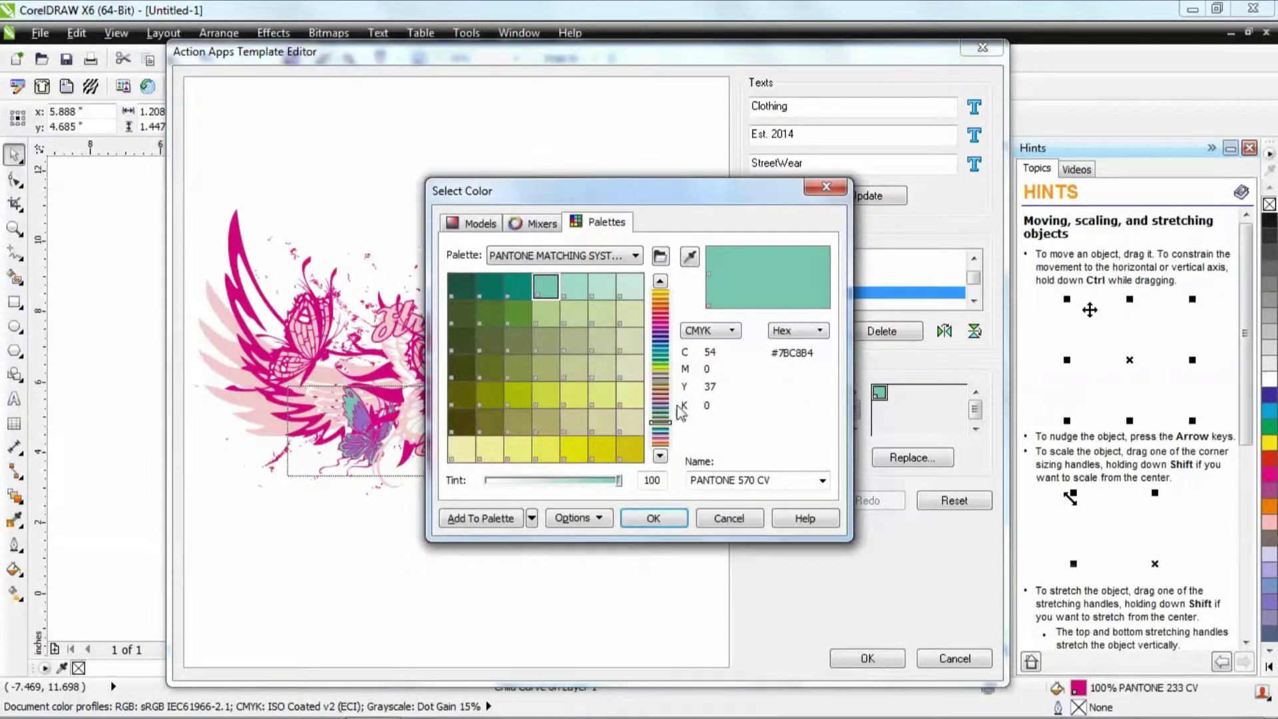
left_click(663, 442)
left_click(664, 447)
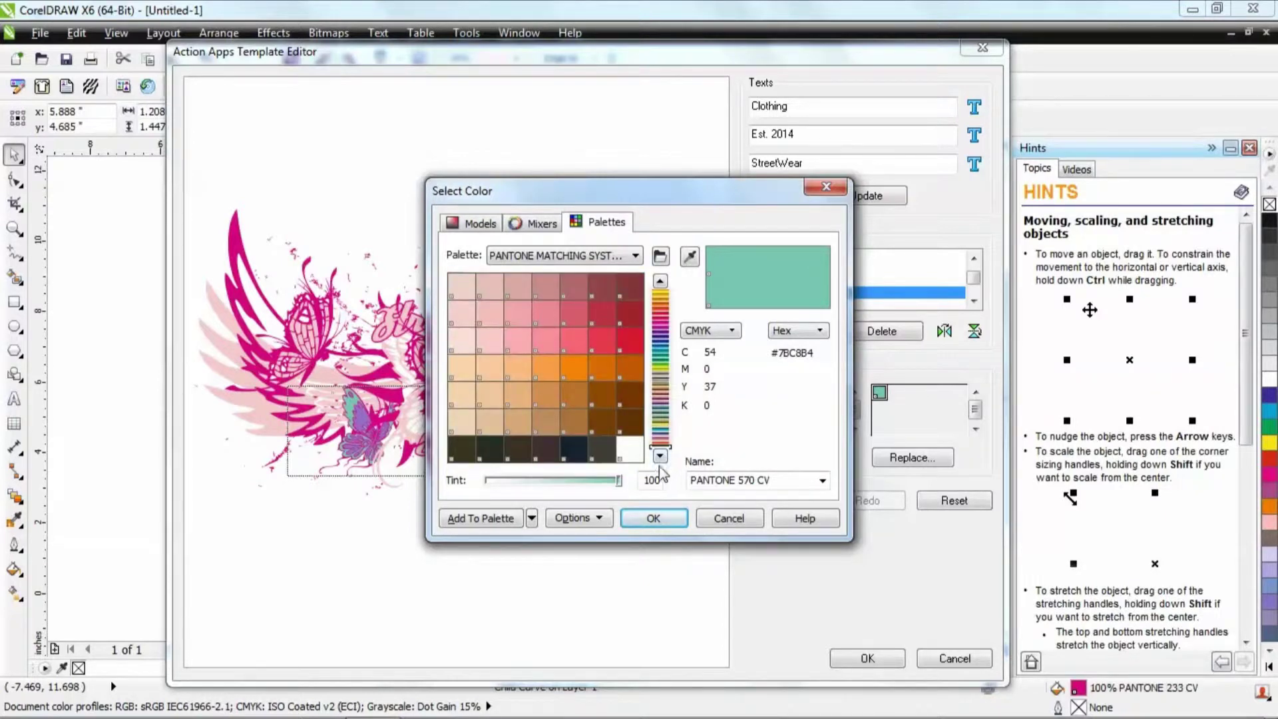
left_click(626, 455)
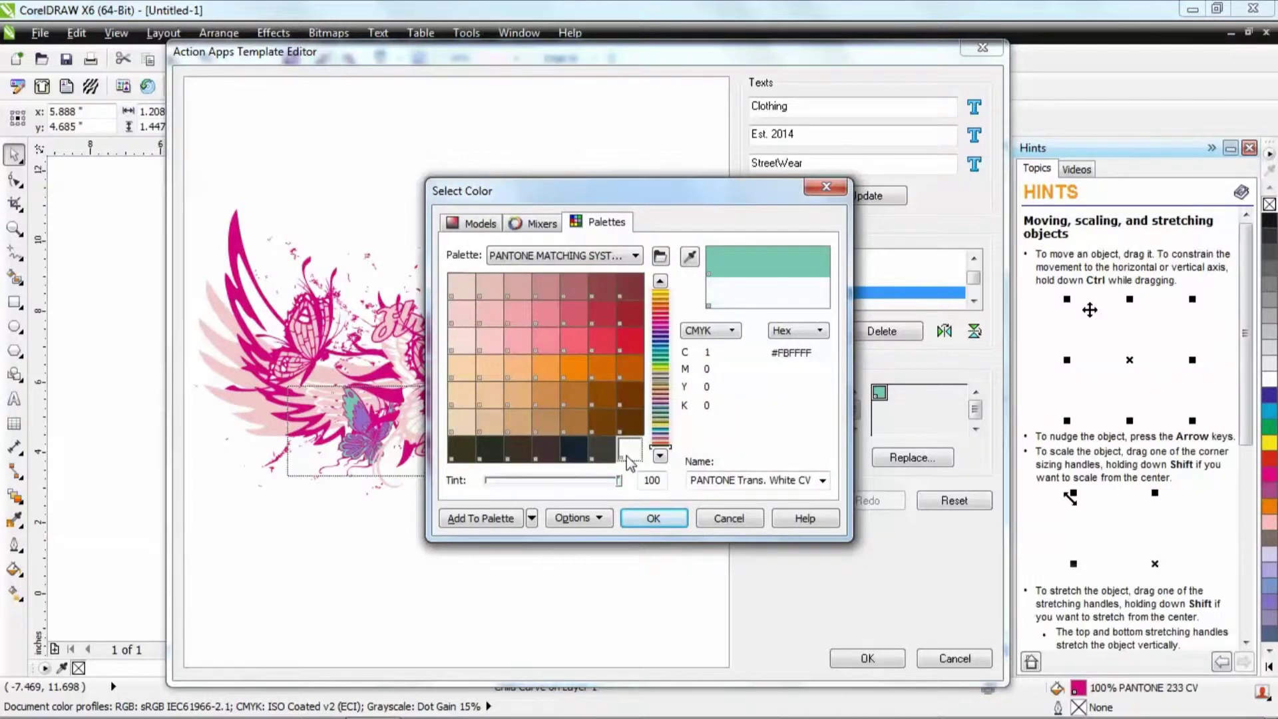
left_click(655, 519)
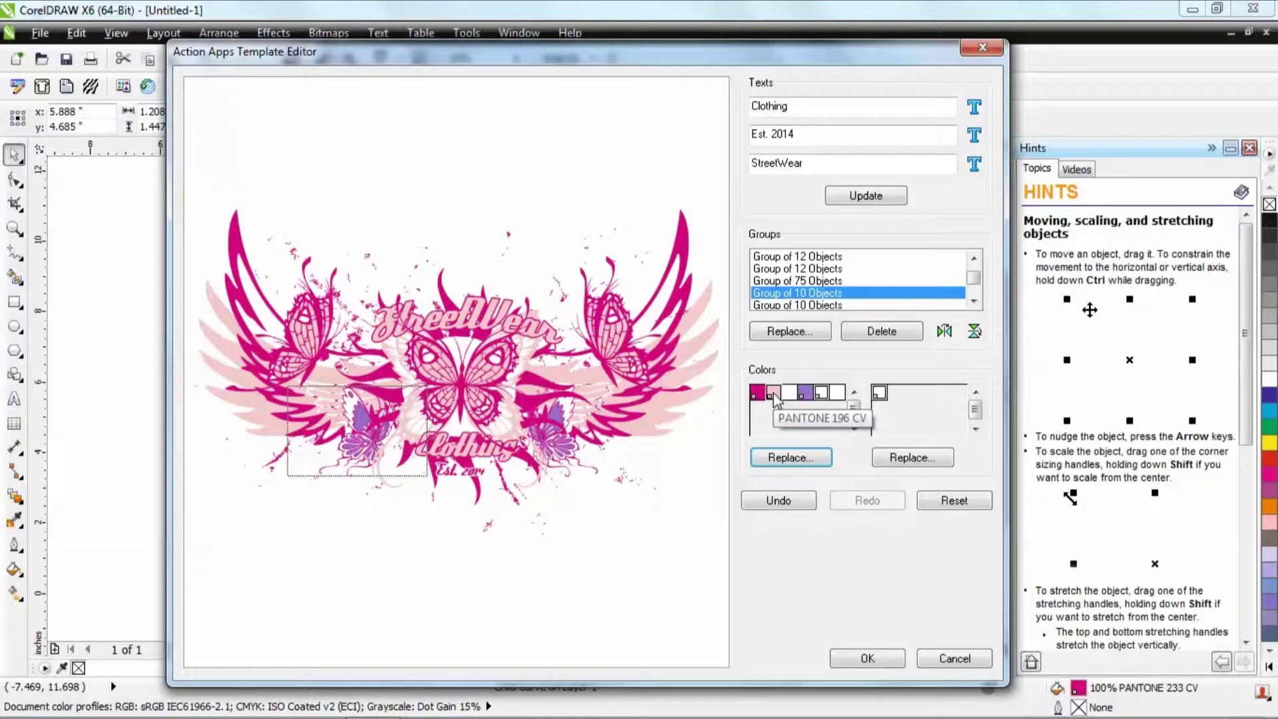
Replace the purple of the lower butterflies with PANTONE 196 CV and accept the template edits.
left_click(805, 396)
left_click(797, 459)
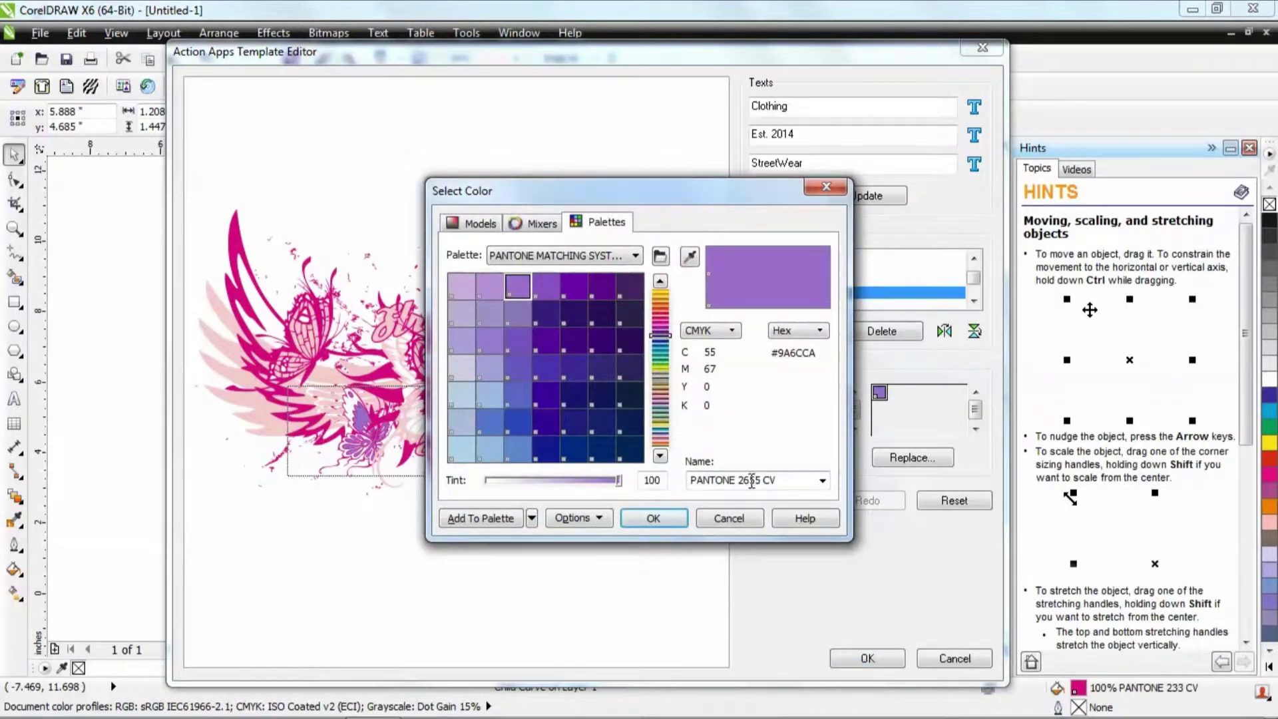
left_click(752, 480)
type("196")
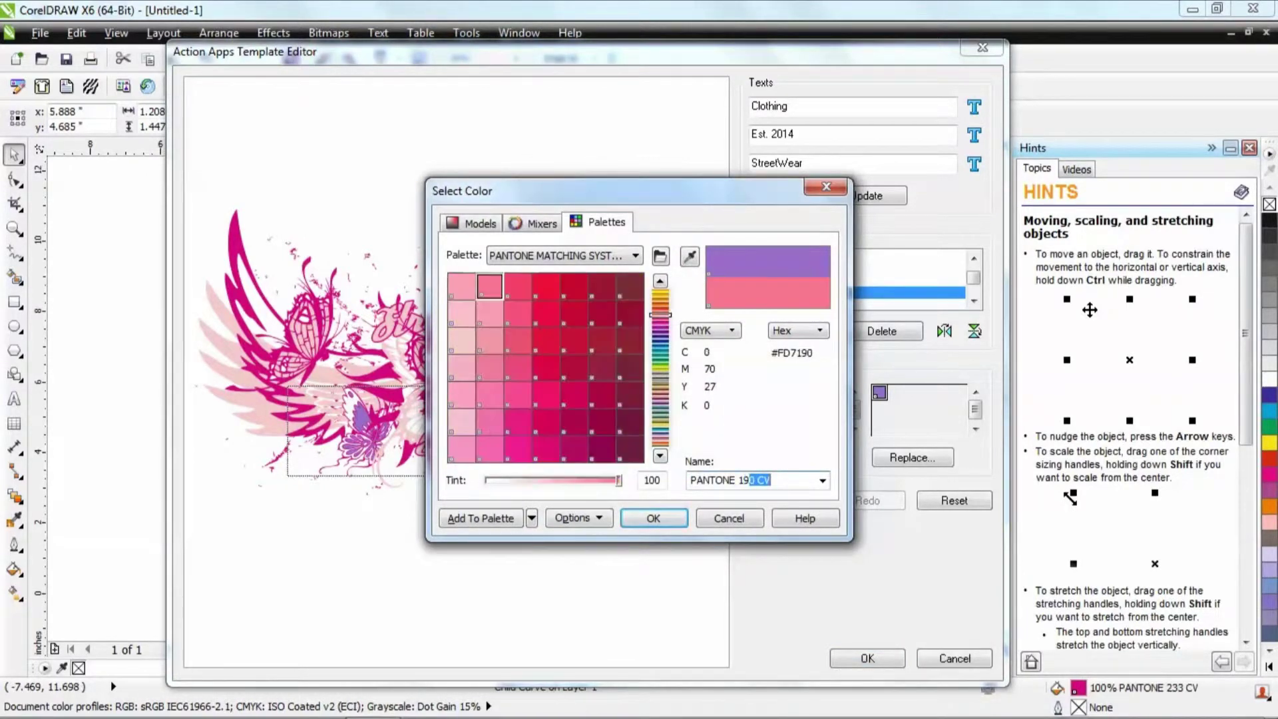
left_click(658, 520)
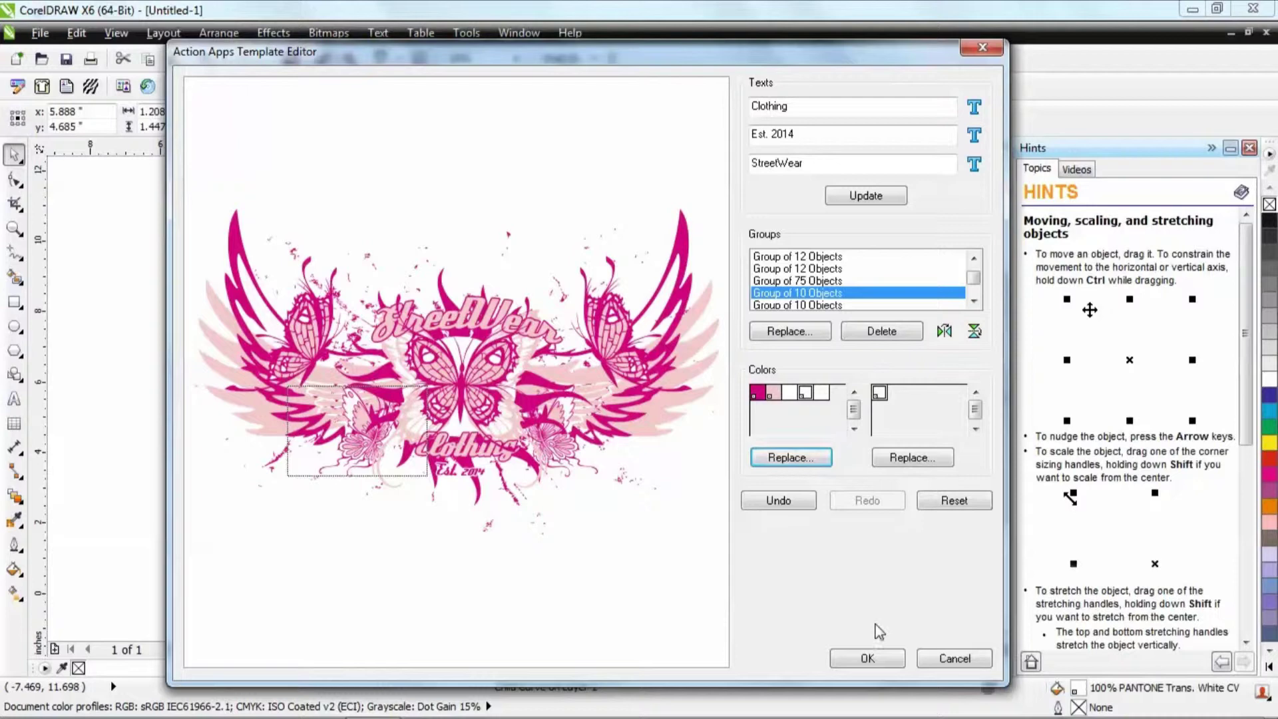
left_click(869, 659)
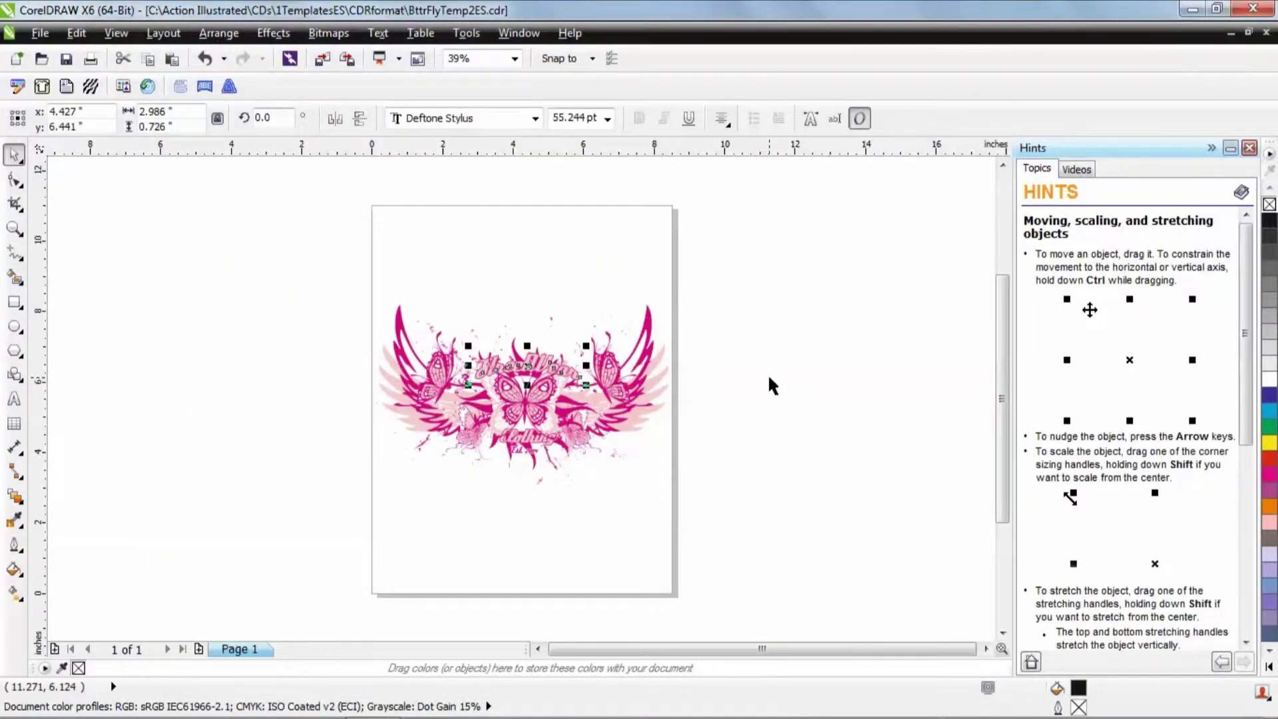
Bring the small butterfly group on the lower right of the design to the front of the page.
key("z")
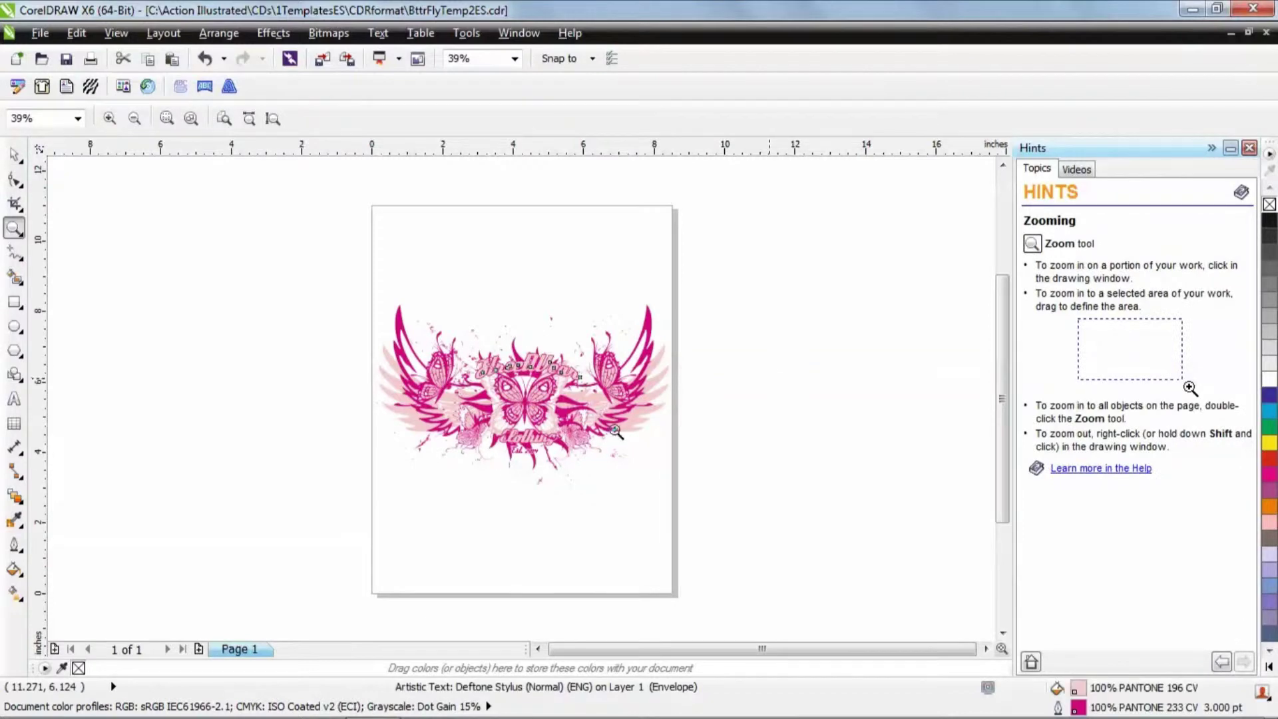
left_click(583, 427)
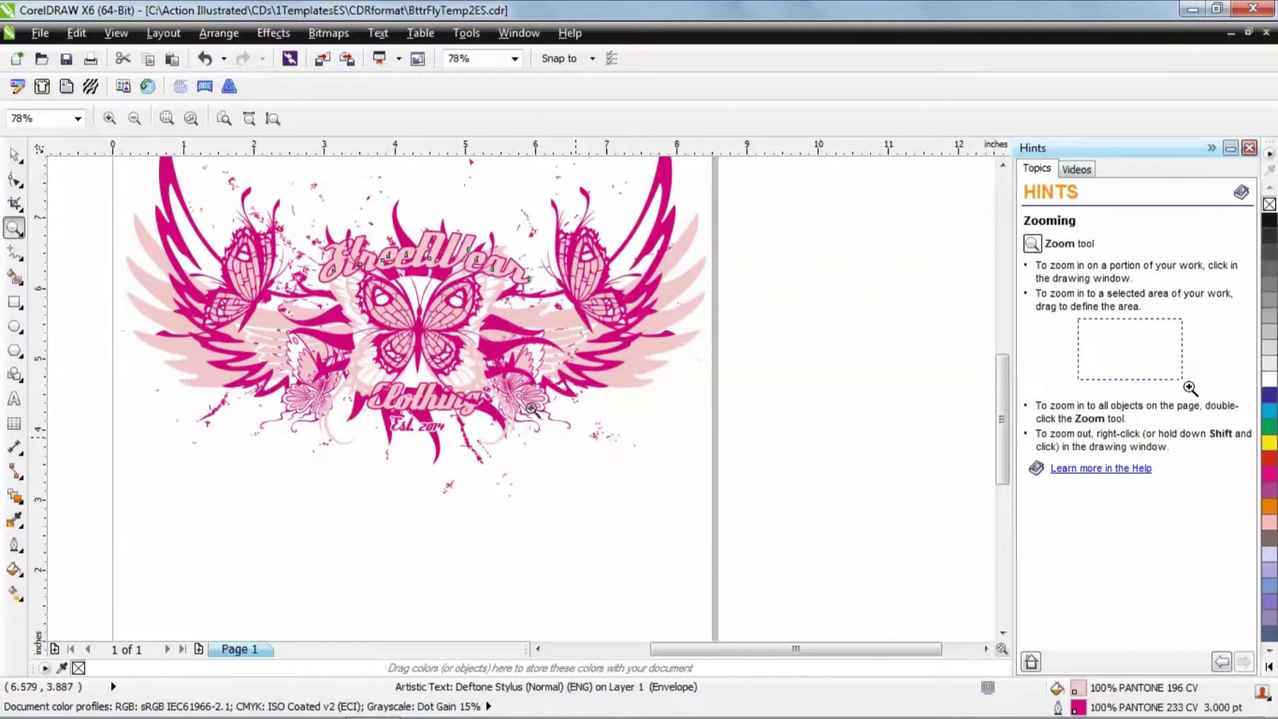
left_click(517, 394)
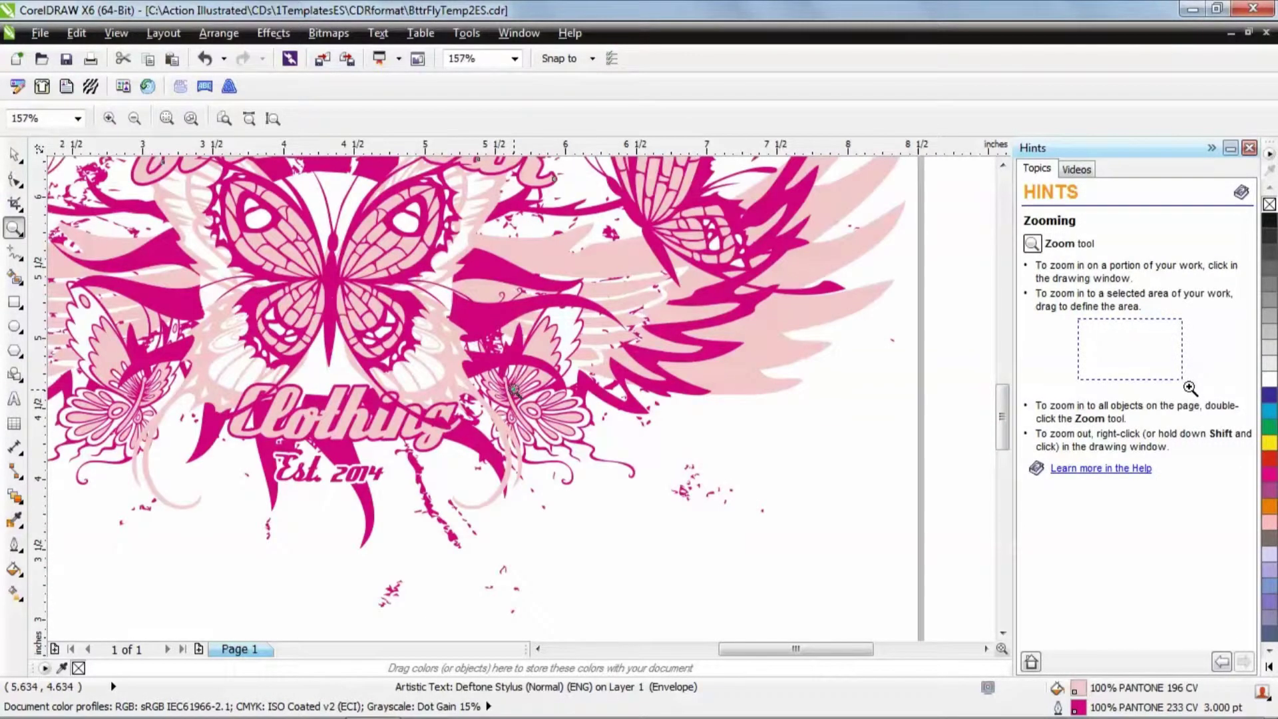
left_click(515, 391)
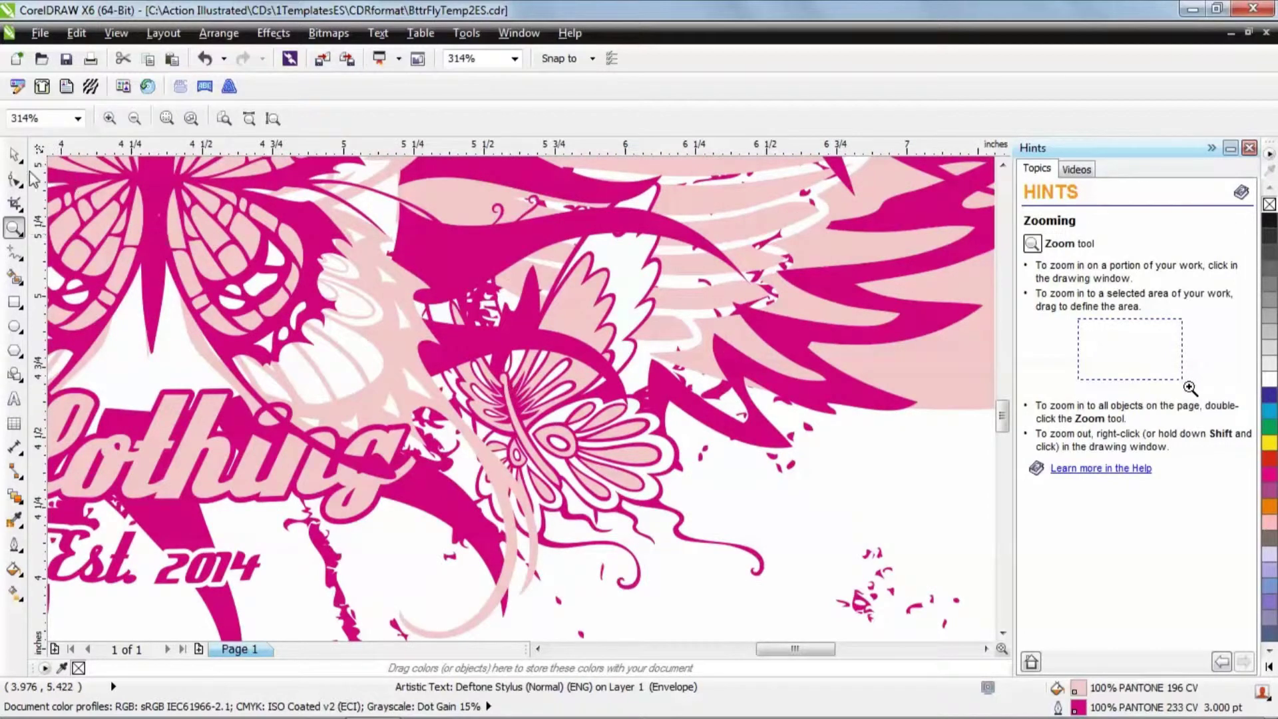
left_click(15, 155)
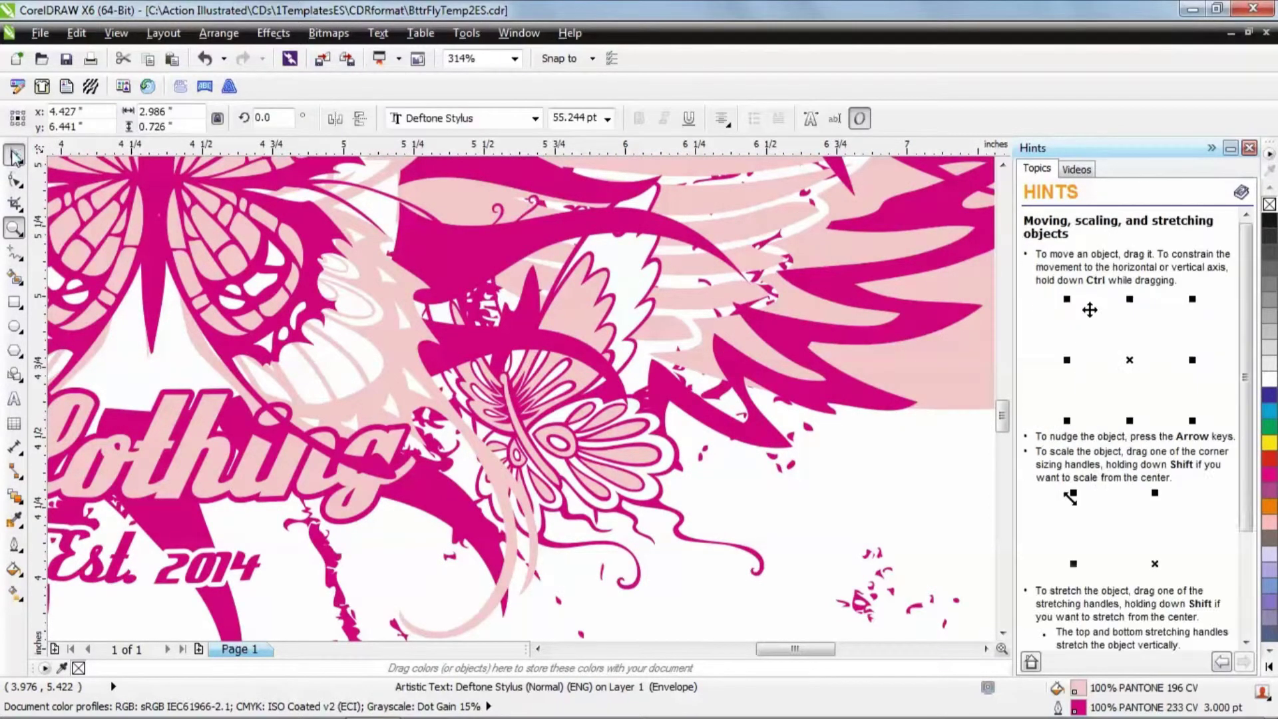
left_click(559, 403)
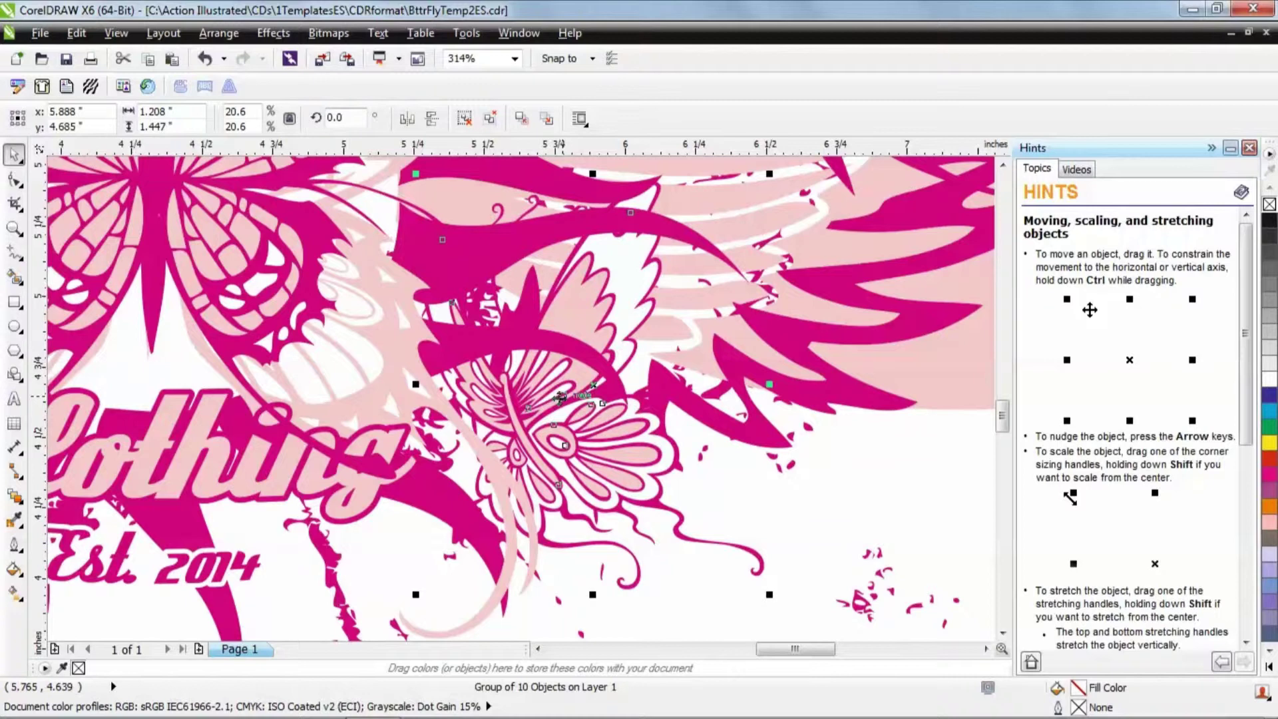
right_click(561, 399)
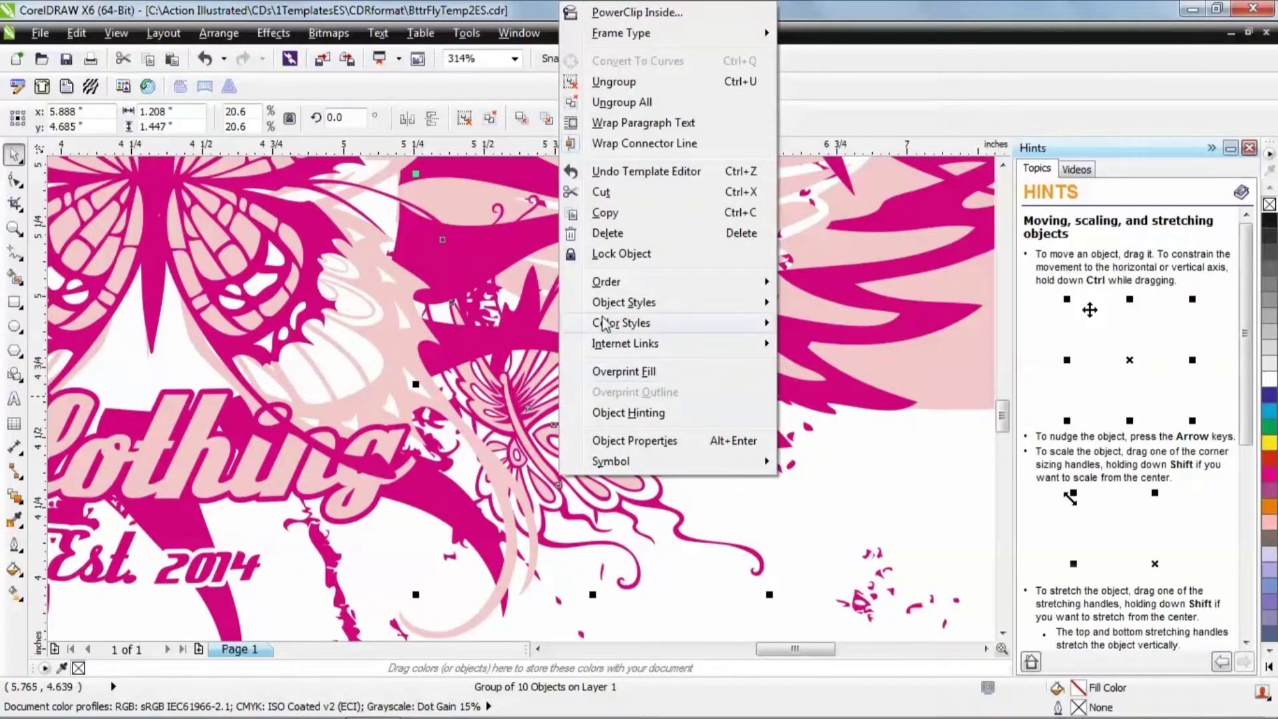
mouse_move(618, 291)
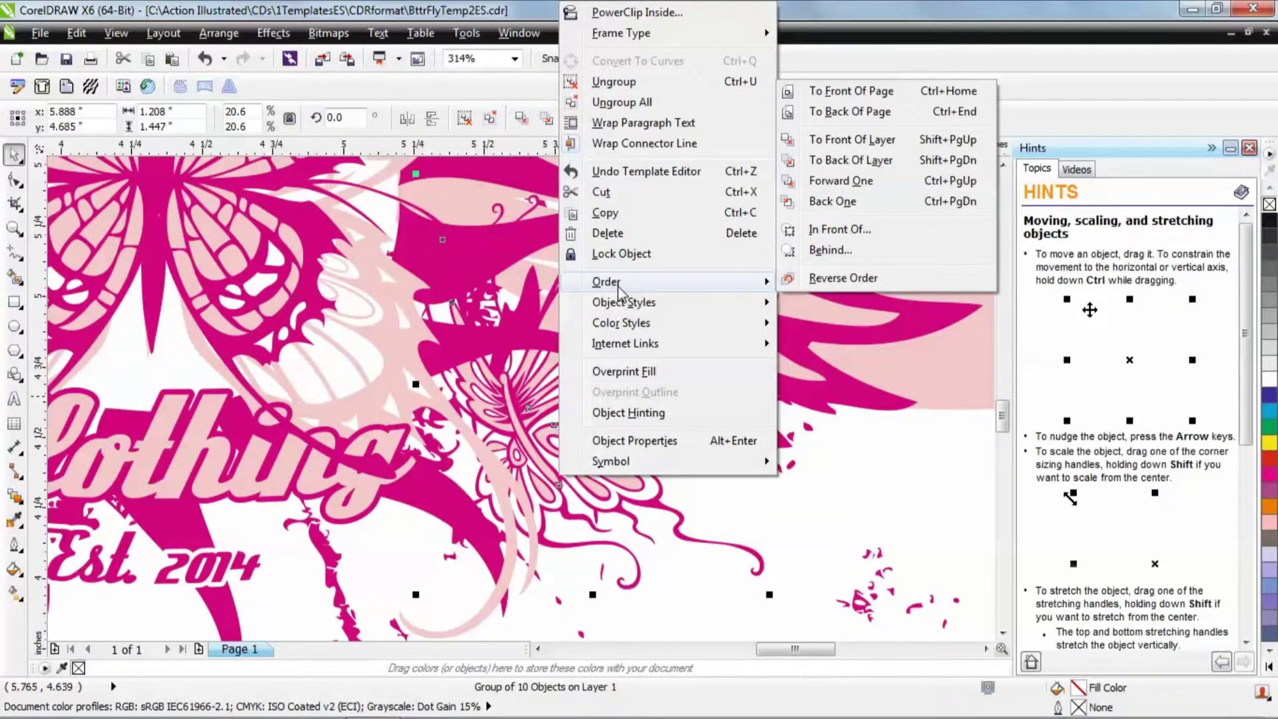
left_click(857, 95)
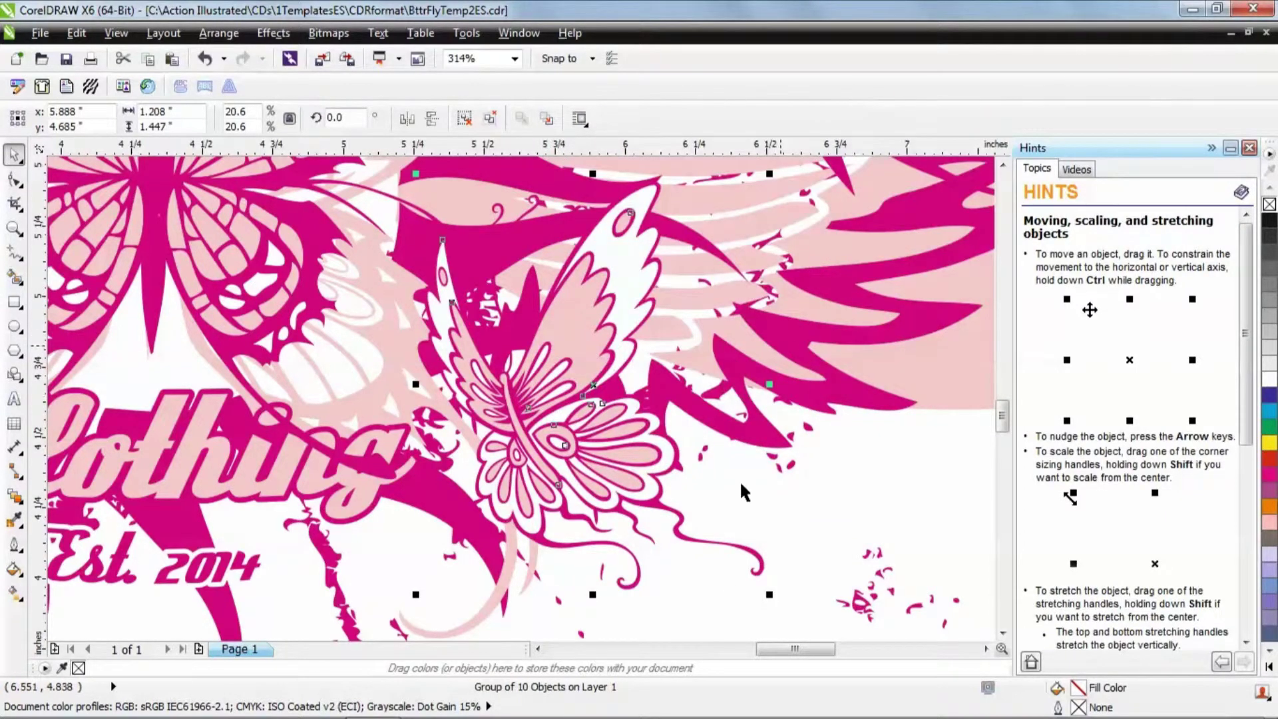
Bring the matching small butterfly group on the lower left of the design to the front of the page.
left_click_drag(778, 648, 690, 646)
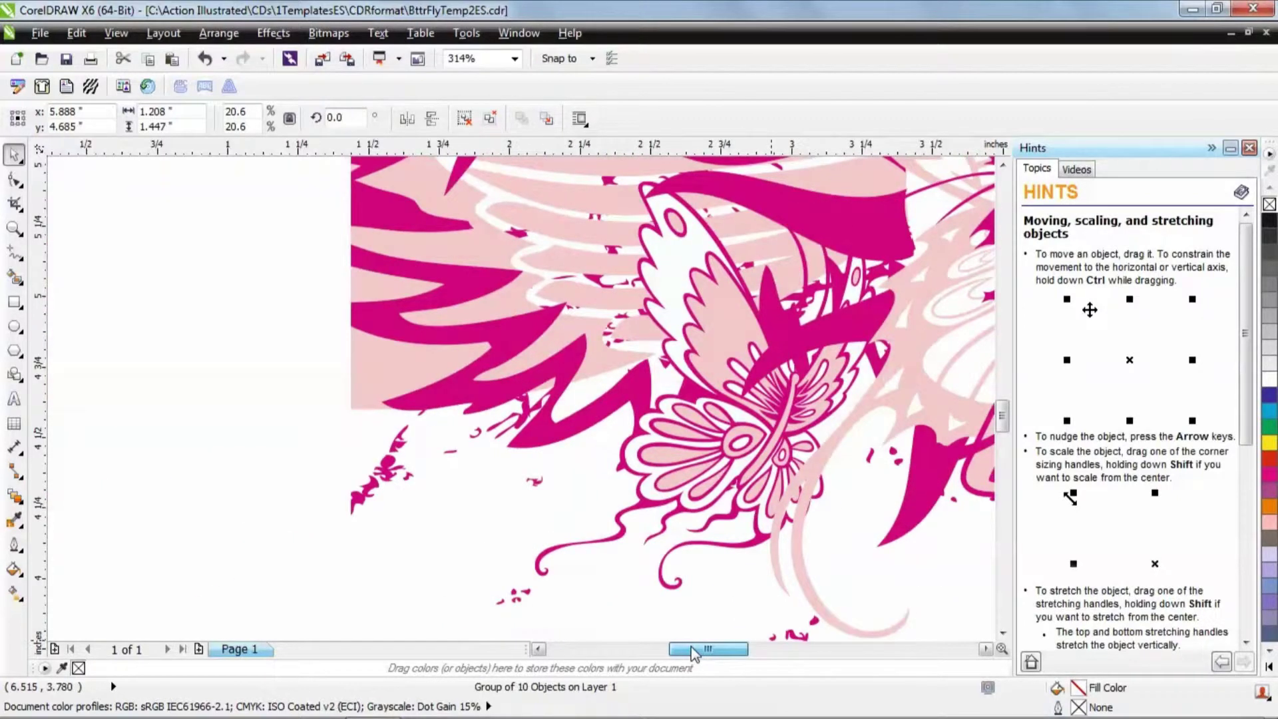
left_click(728, 451)
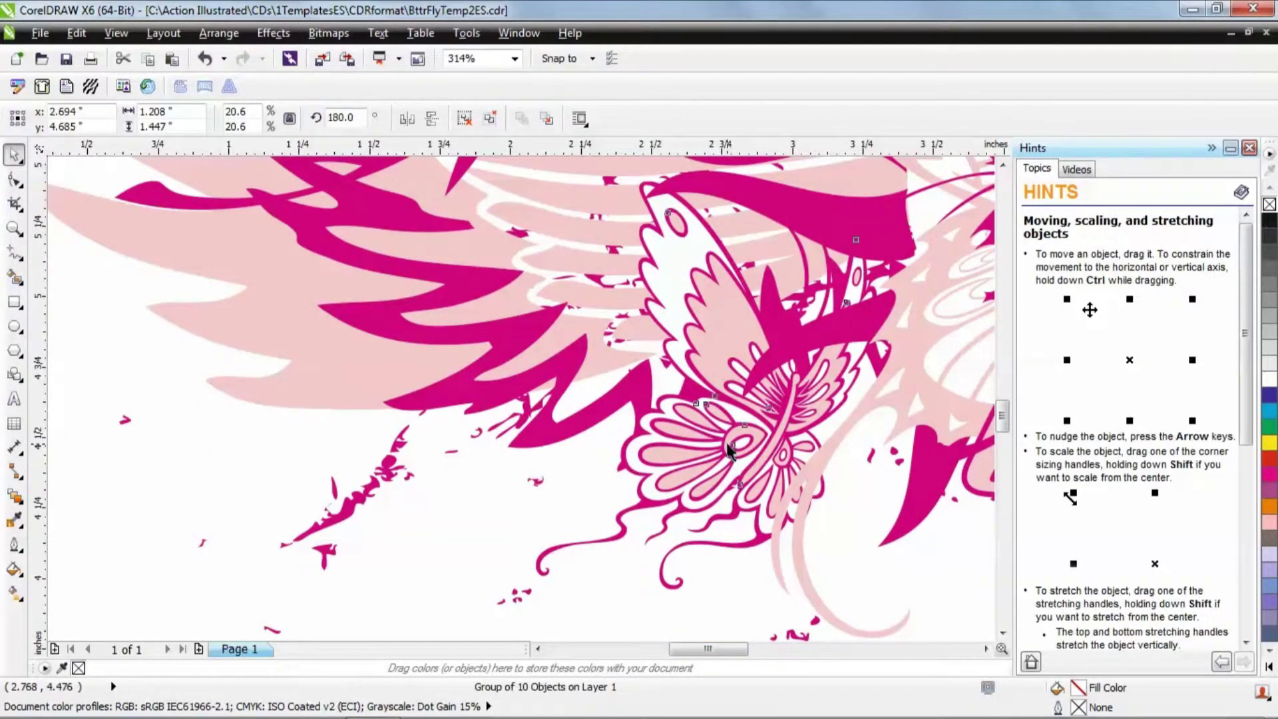
right_click(727, 450)
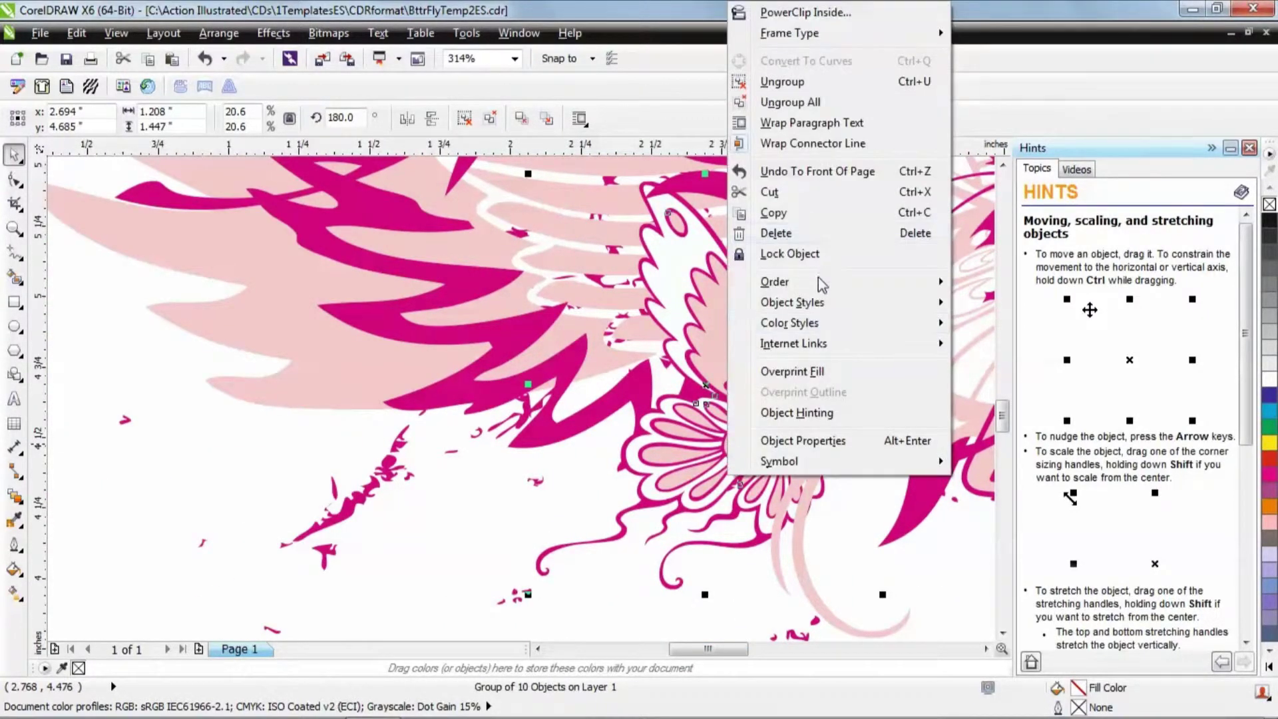
mouse_move(817, 284)
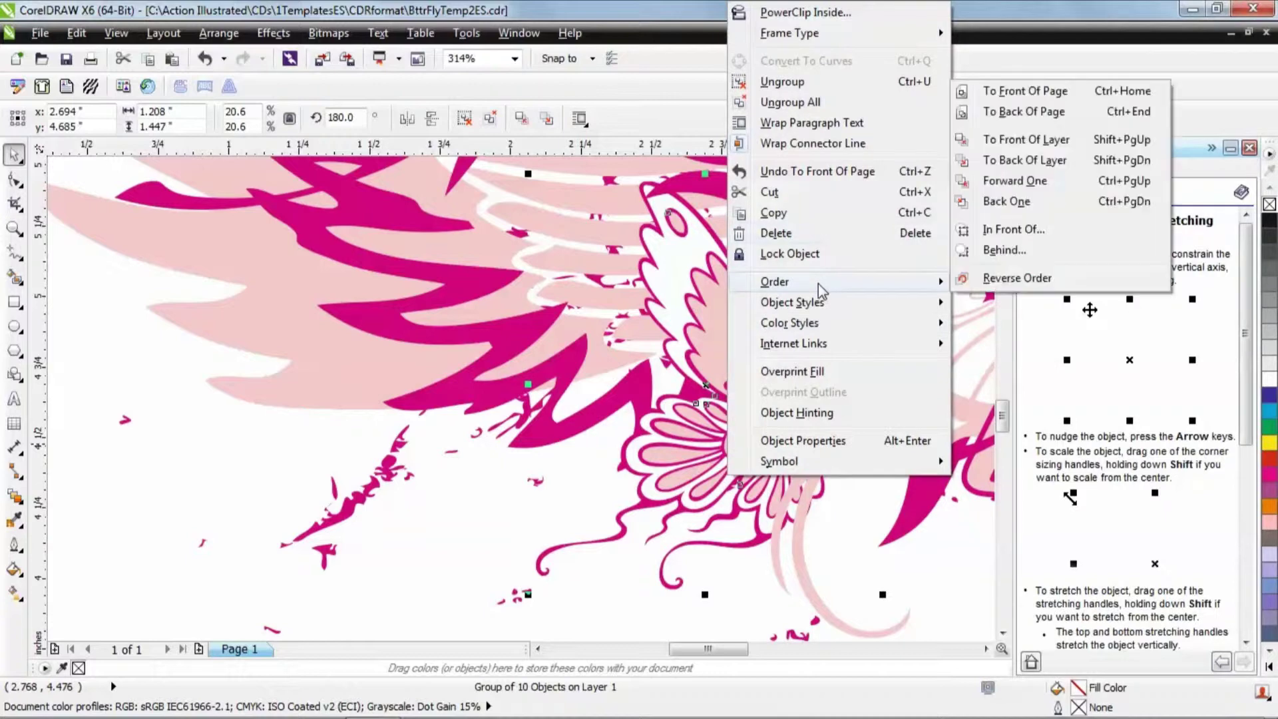
left_click(1033, 97)
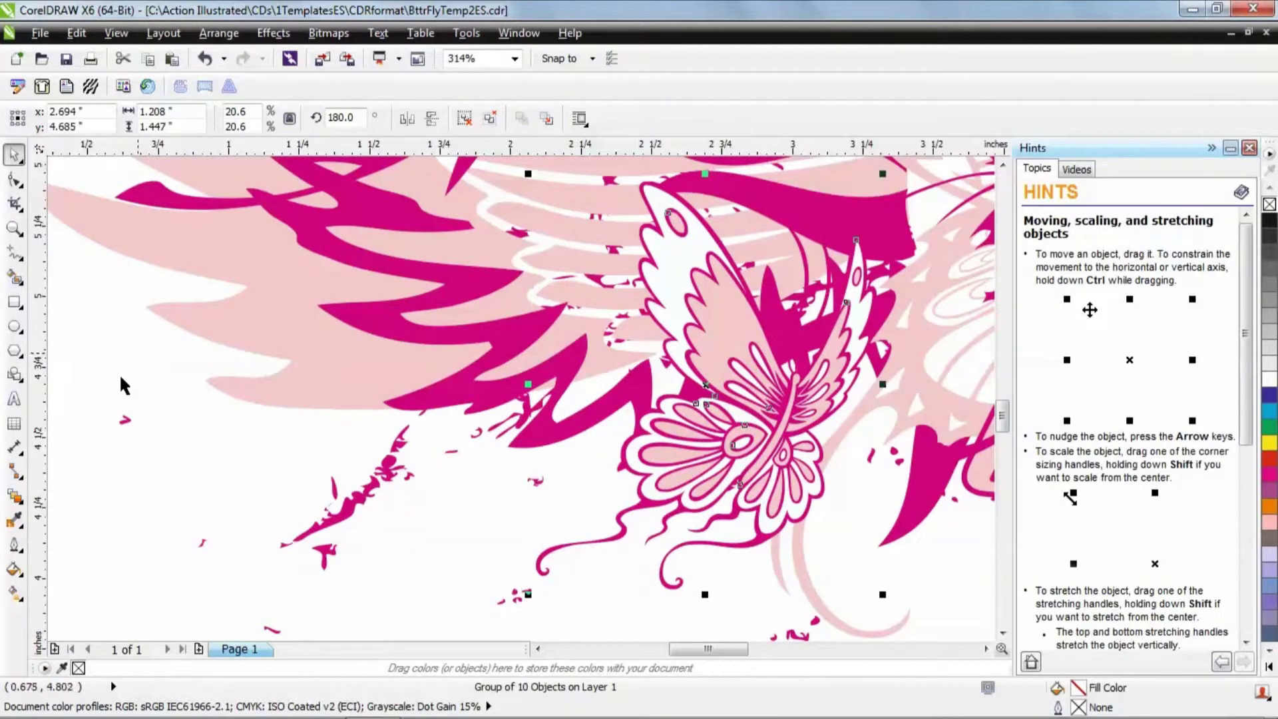
Try the Distress05V4.cdr texture on the whole design with Instant Distress, and undo it.
double_click(14, 229)
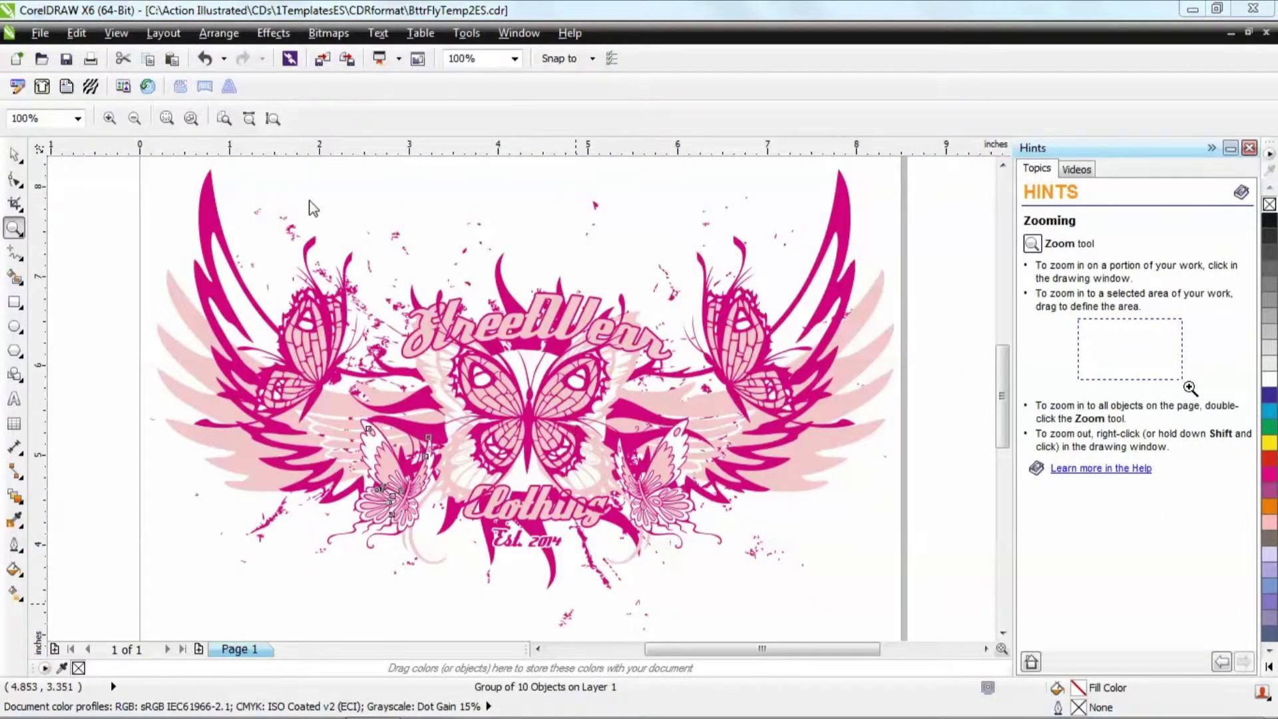
left_click(92, 89)
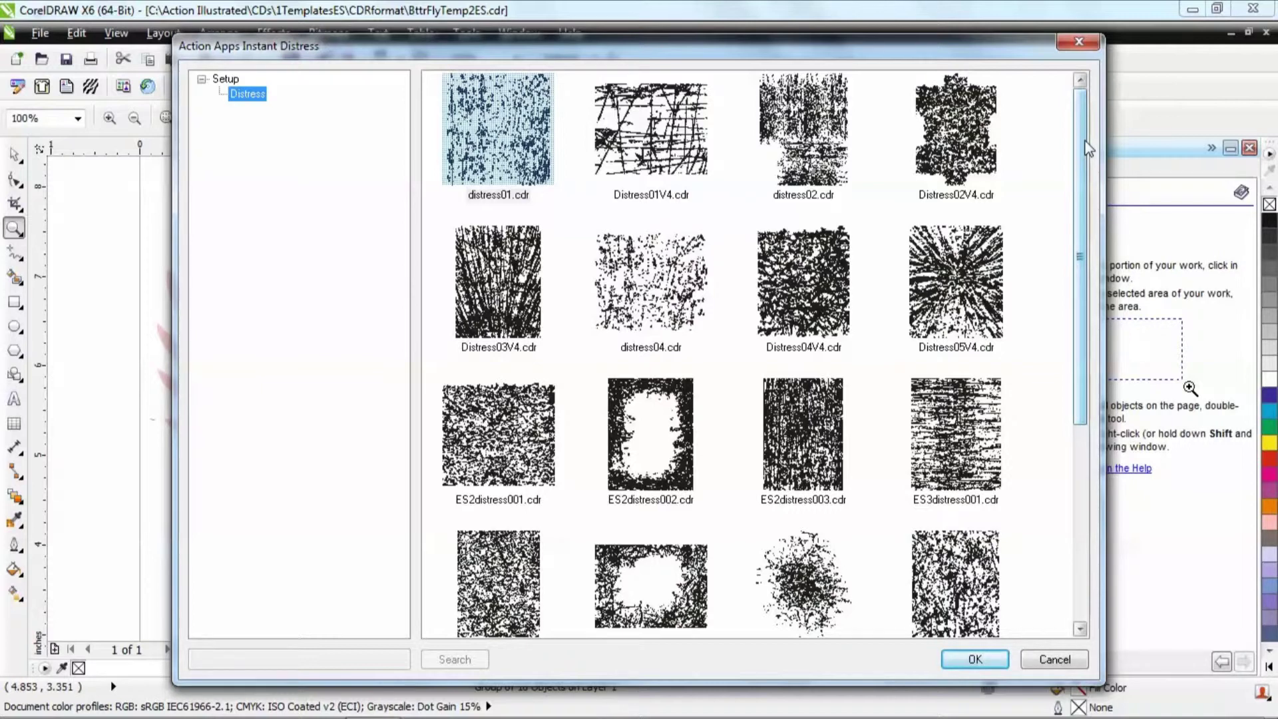
left_click_drag(1084, 141, 1101, 216)
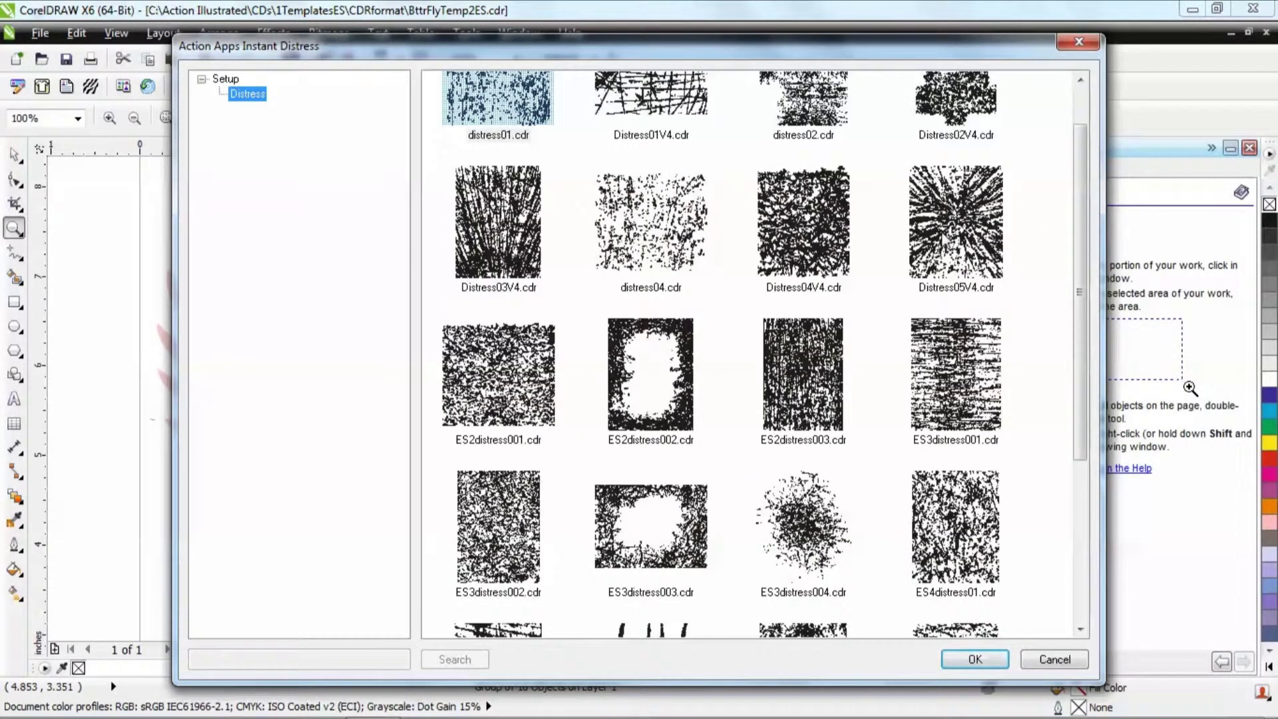
left_click(941, 230)
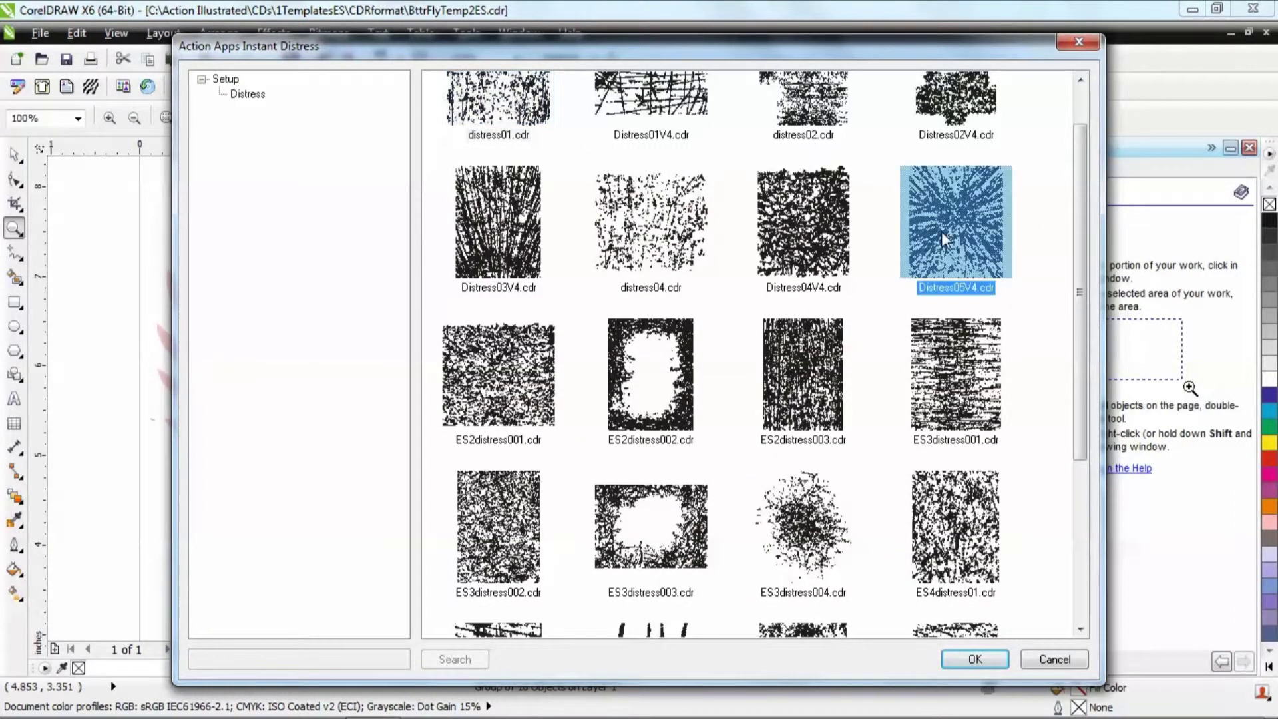
left_click(973, 660)
left_click(974, 660)
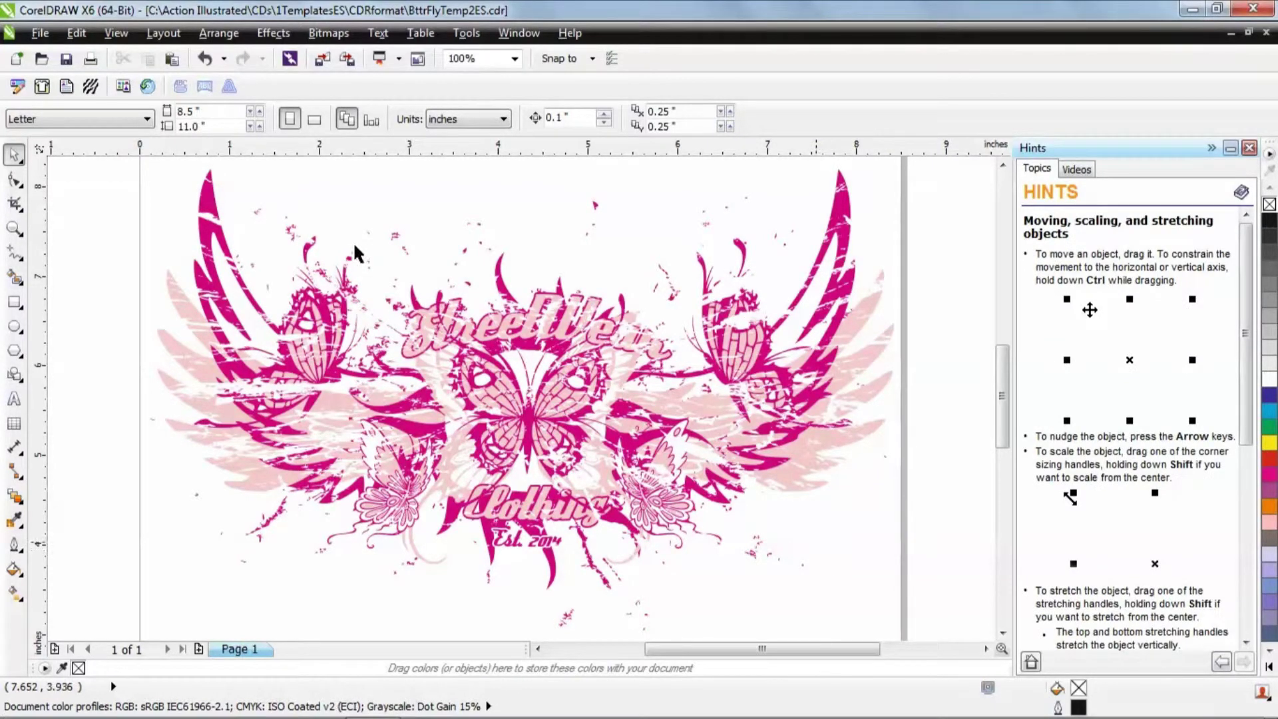
left_click(205, 60)
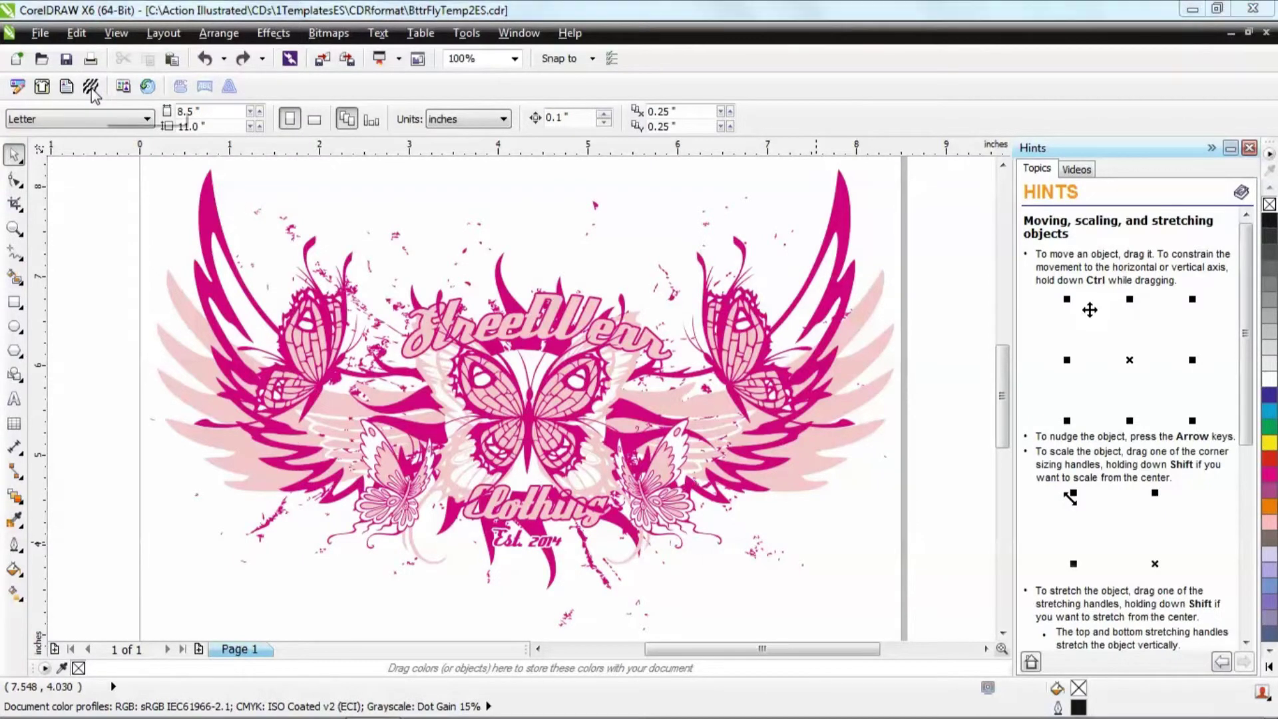
Apply the distress04.cdr texture to the design with Instant Distress.
left_click(91, 91)
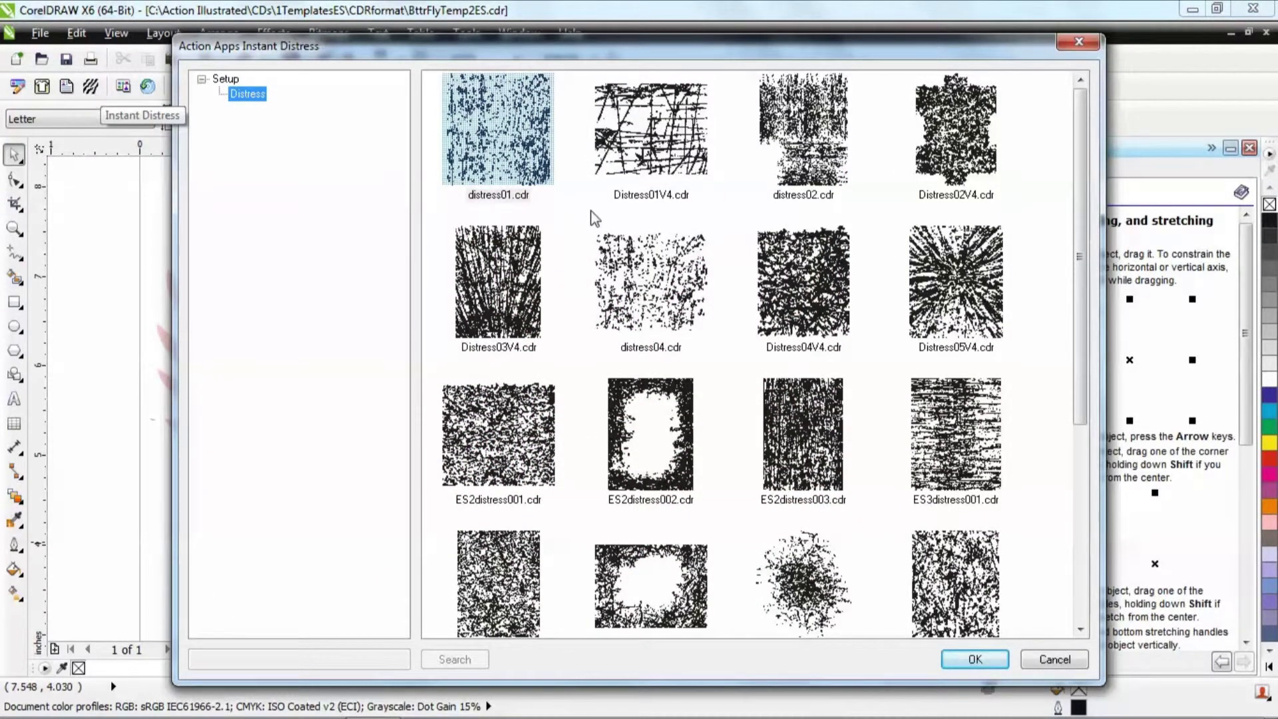
left_click(661, 296)
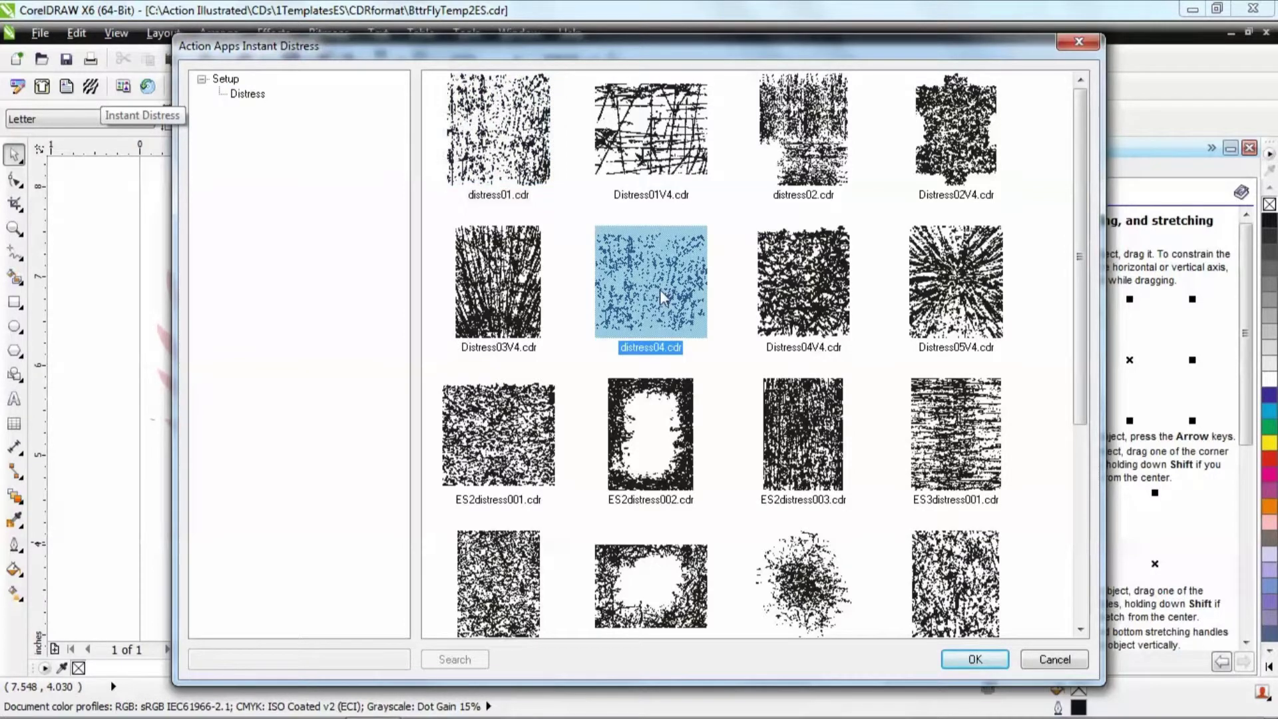
left_click(975, 659)
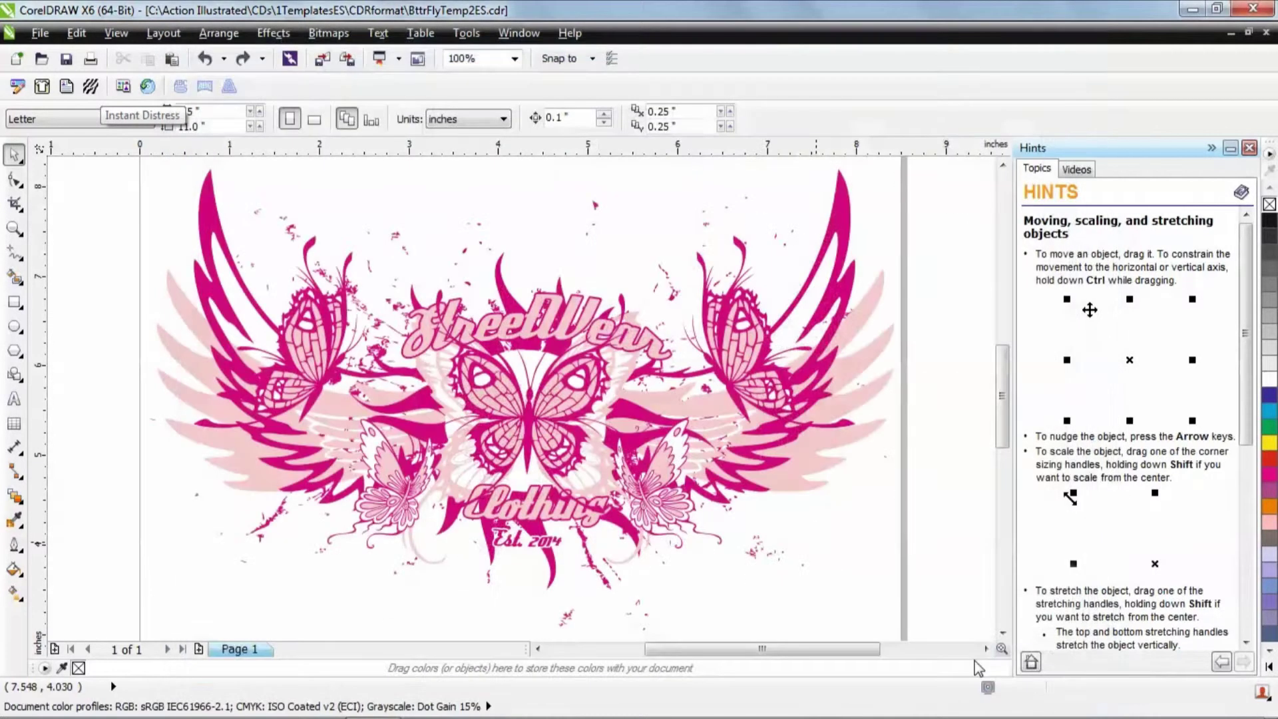